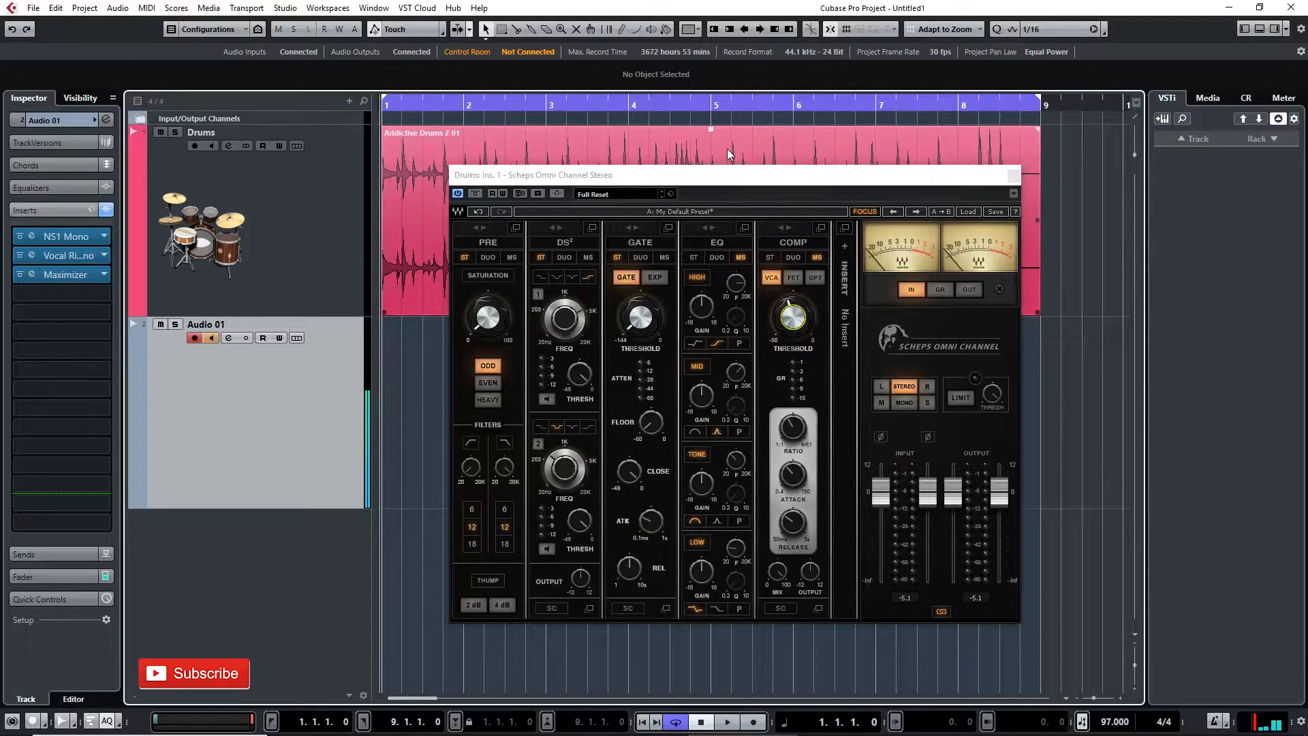
- Switch the EQ's Low, Tone, Mid and High bands to the P filter shape
{"action": "mouse_move", "coordinate": [732, 180]}
{"action": "left_mouse_down"}
{"action": "mouse_move", "coordinate": [715, 167]}
{"action": "mouse_move", "coordinate": [756, 177]}
{"action": "left_mouse_up"}
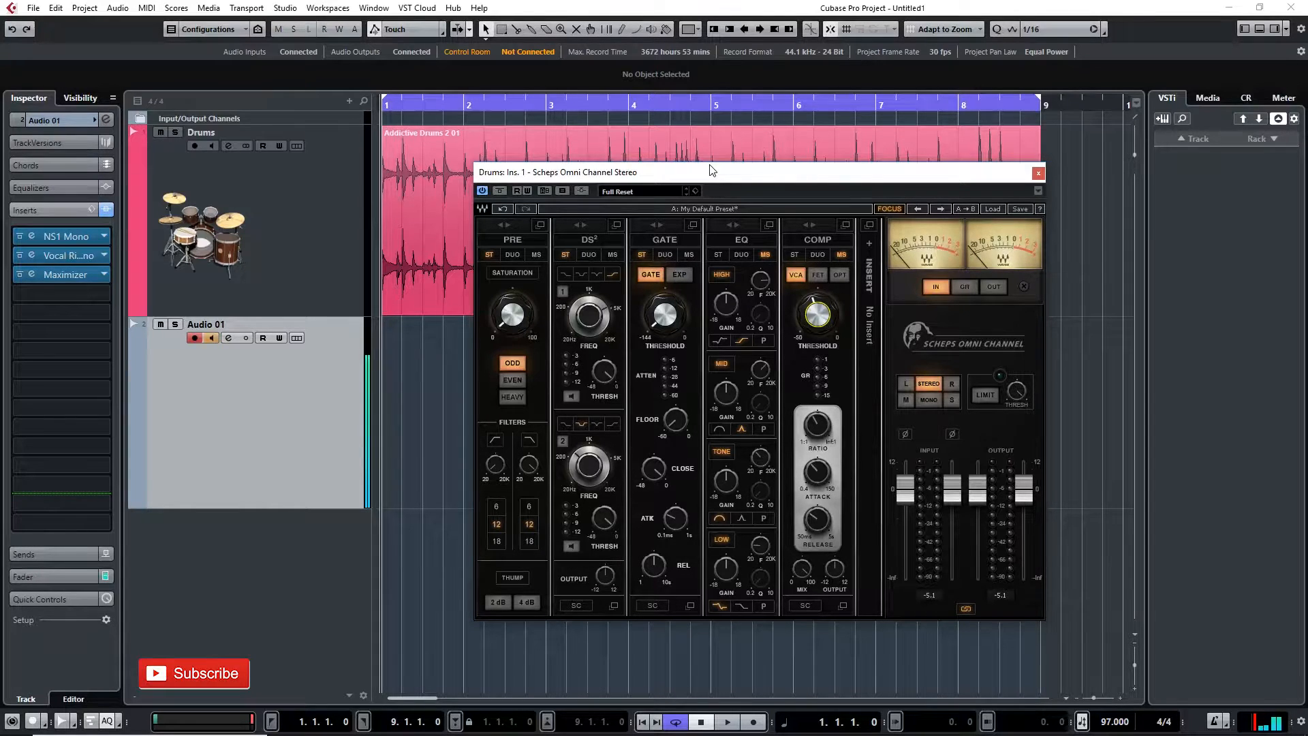
{"action": "left_click_drag", "start_coordinate": [687, 172], "coordinate": [655, 174]}
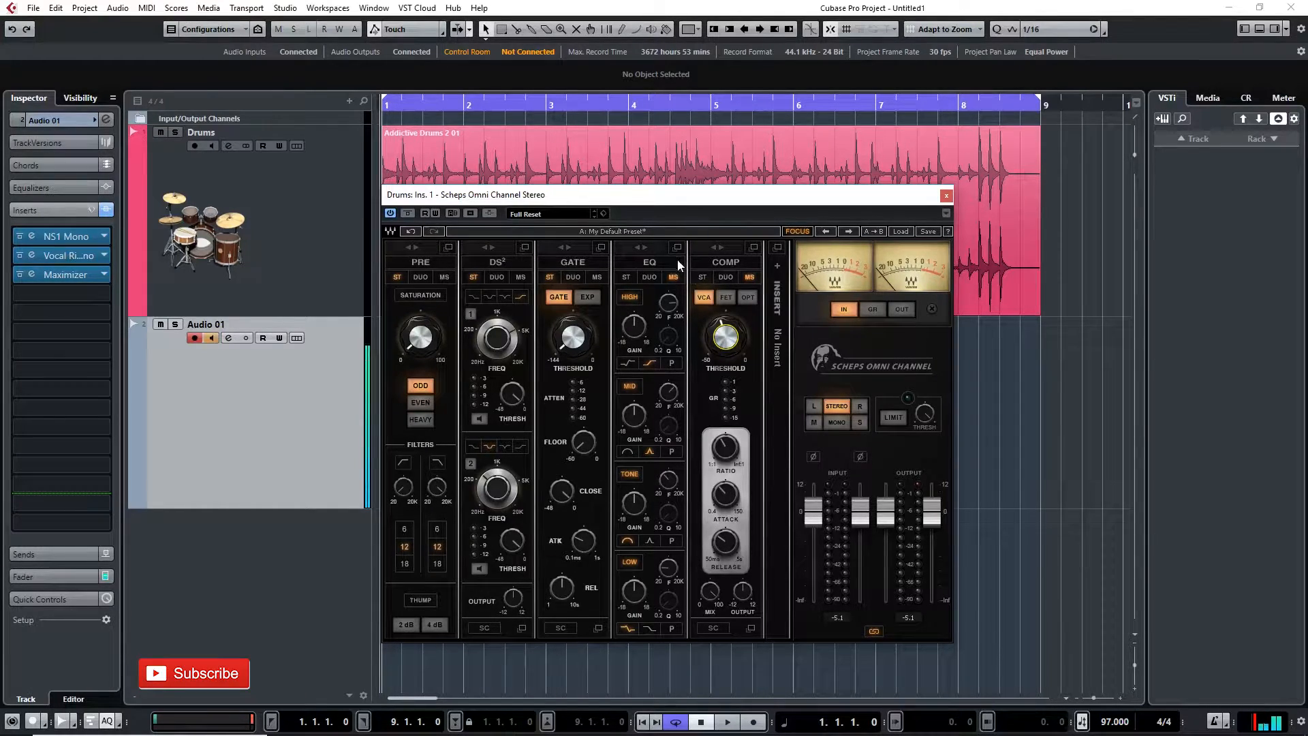
{"action": "left_click", "coordinate": [671, 276]}
{"action": "left_click", "coordinate": [672, 628]}
{"action": "left_click", "coordinate": [672, 540]}
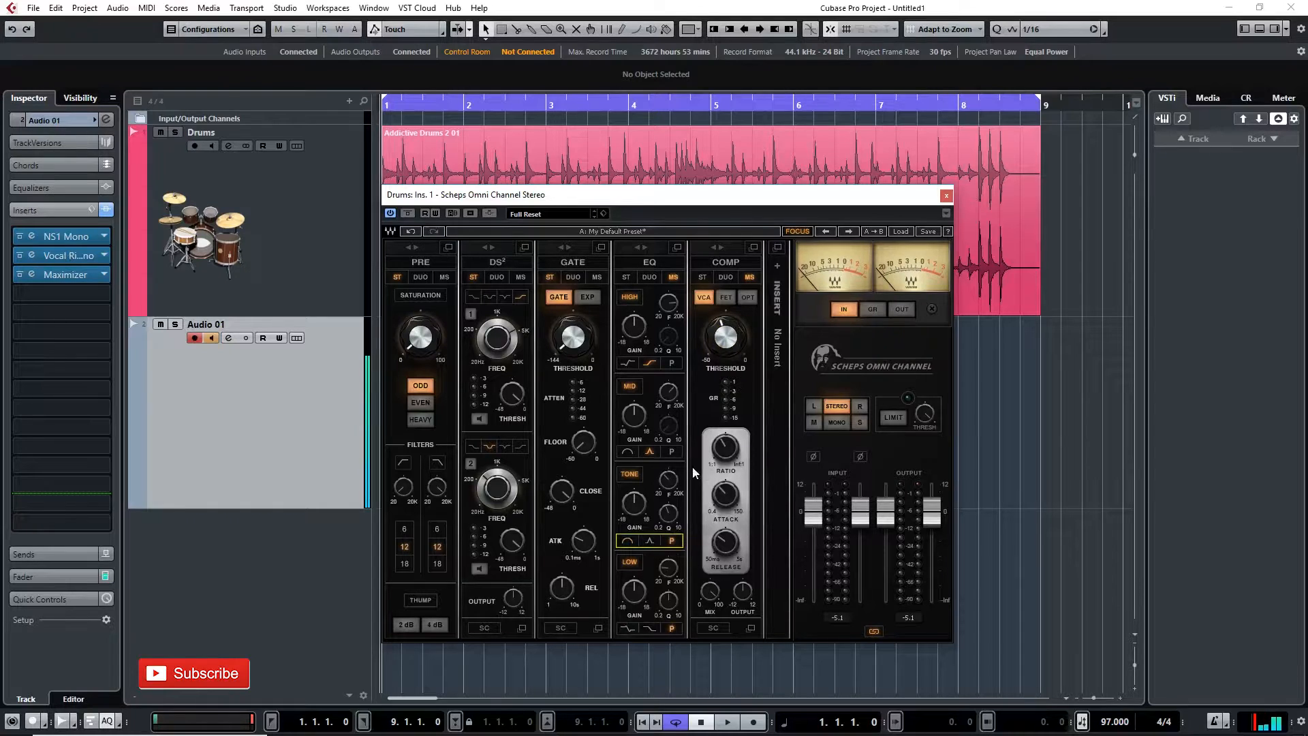
{"action": "left_click", "coordinate": [672, 451]}
{"action": "left_click", "coordinate": [672, 362]}
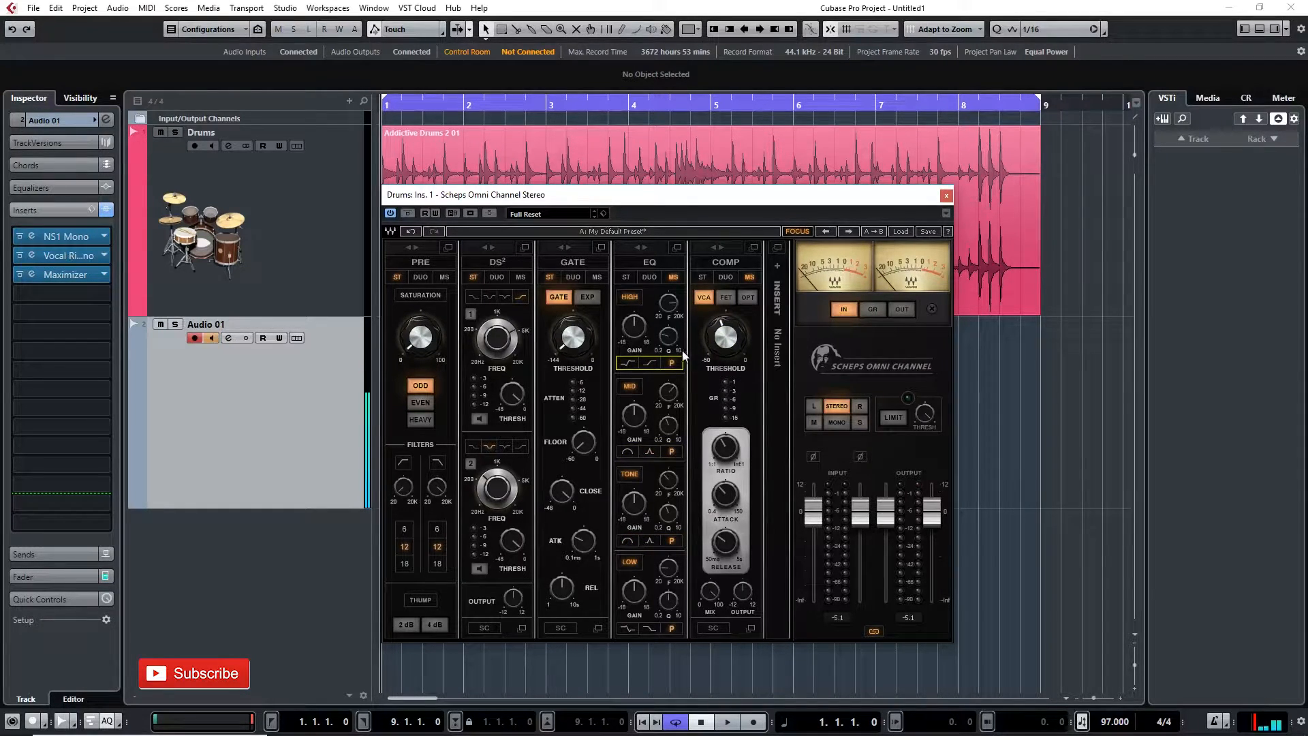
{"action": "mouse_move", "coordinate": [749, 203]}
{"action": "left_mouse_down"}
{"action": "mouse_move", "coordinate": [695, 185]}
{"action": "mouse_move", "coordinate": [735, 205]}
{"action": "left_mouse_up"}
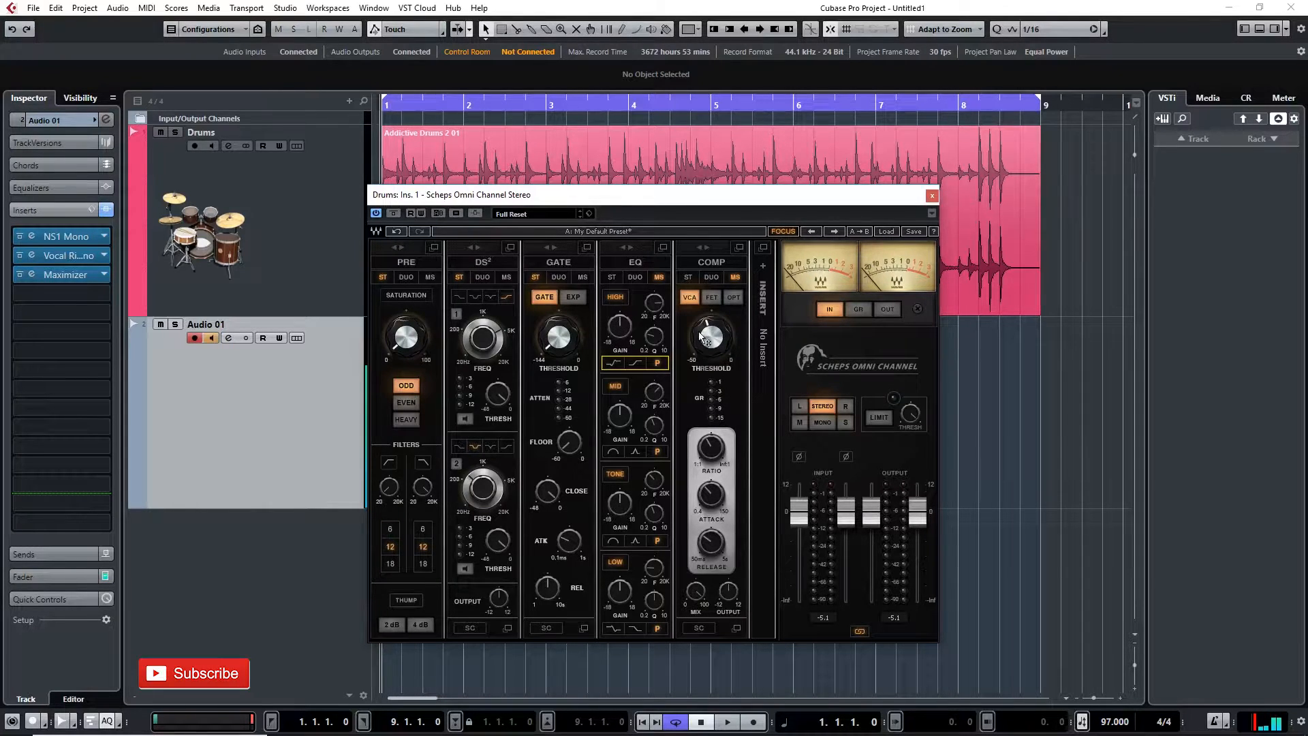
- Reorder the channel strip modules to PRE, COMP, DS², EQ, GATE
{"action": "mouse_move", "coordinate": [702, 336]}
{"action": "mouse_move", "coordinate": [703, 249]}
{"action": "left_mouse_down"}
{"action": "mouse_move", "coordinate": [556, 251]}
{"action": "mouse_move", "coordinate": [717, 259]}
{"action": "left_mouse_up"}
{"action": "left_click_drag", "start_coordinate": [503, 251], "coordinate": [593, 252]}
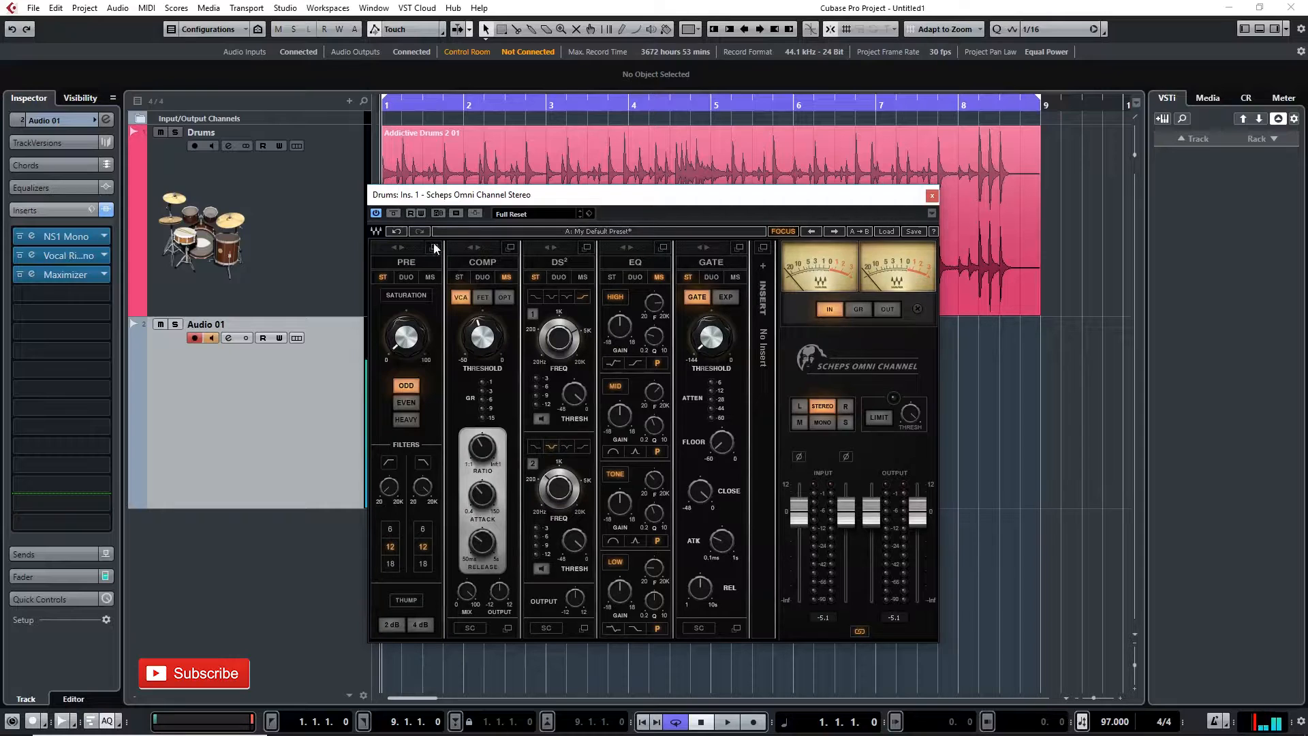
- View the PRE module's expanded left and right controls and return to the full channel strip
{"action": "left_click", "coordinate": [383, 277]}
{"action": "left_click", "coordinate": [433, 246]}
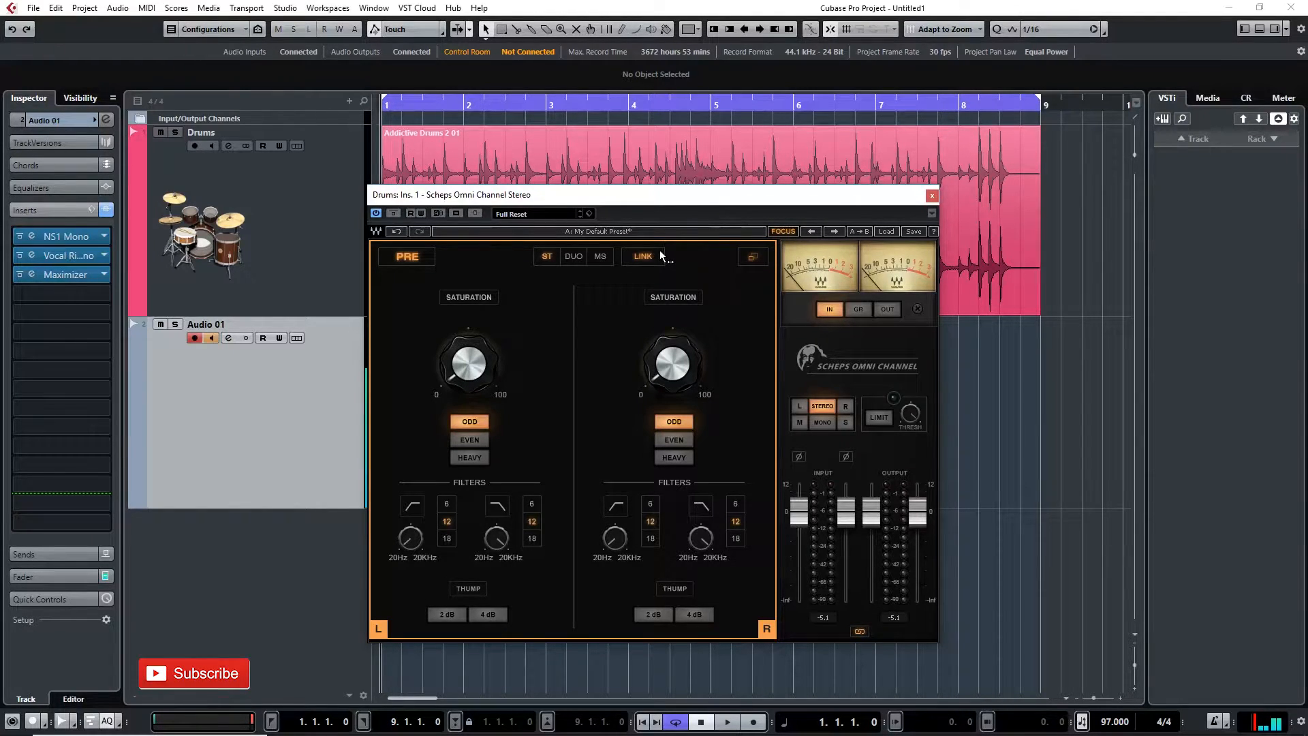
{"action": "left_click", "coordinate": [753, 256]}
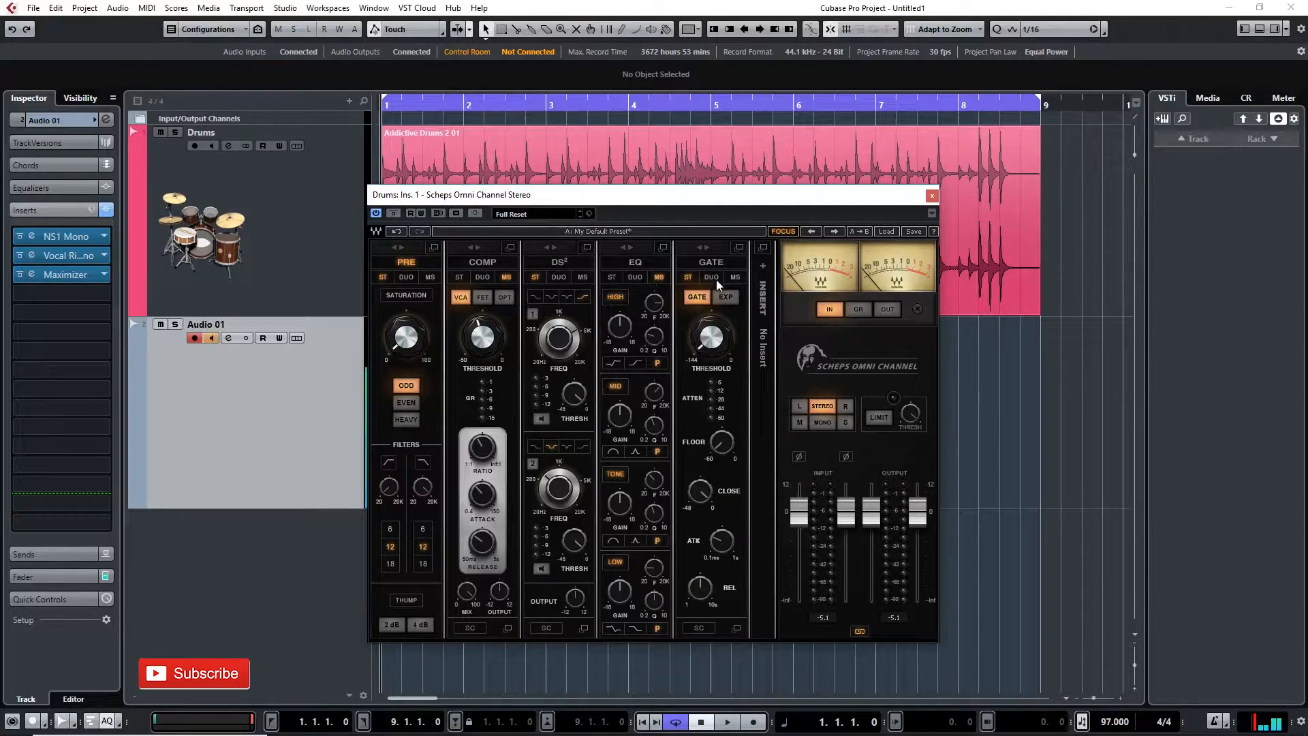
- Move the COMP module to the end of the chain behind GATE and set it to ST
{"action": "left_click_drag", "start_coordinate": [489, 242], "coordinate": [695, 279]}
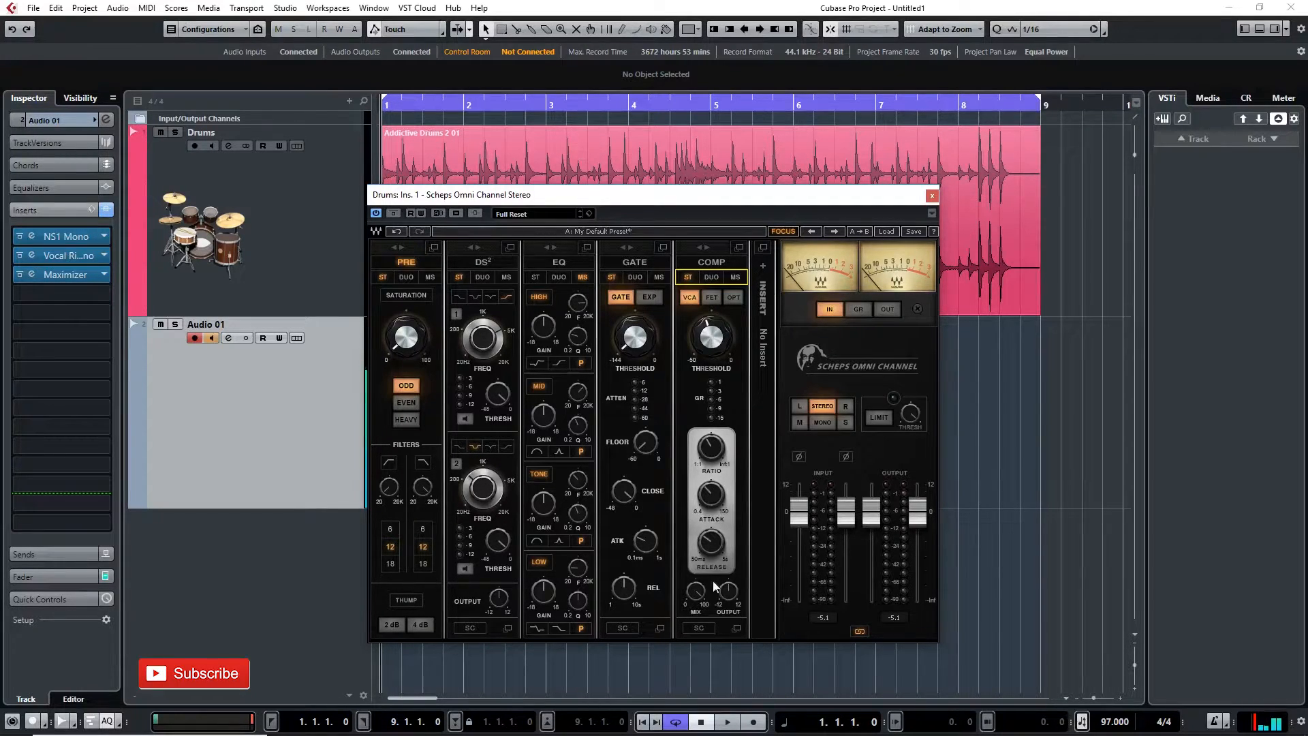
{"action": "left_click_drag", "start_coordinate": [686, 203], "coordinate": [710, 159]}
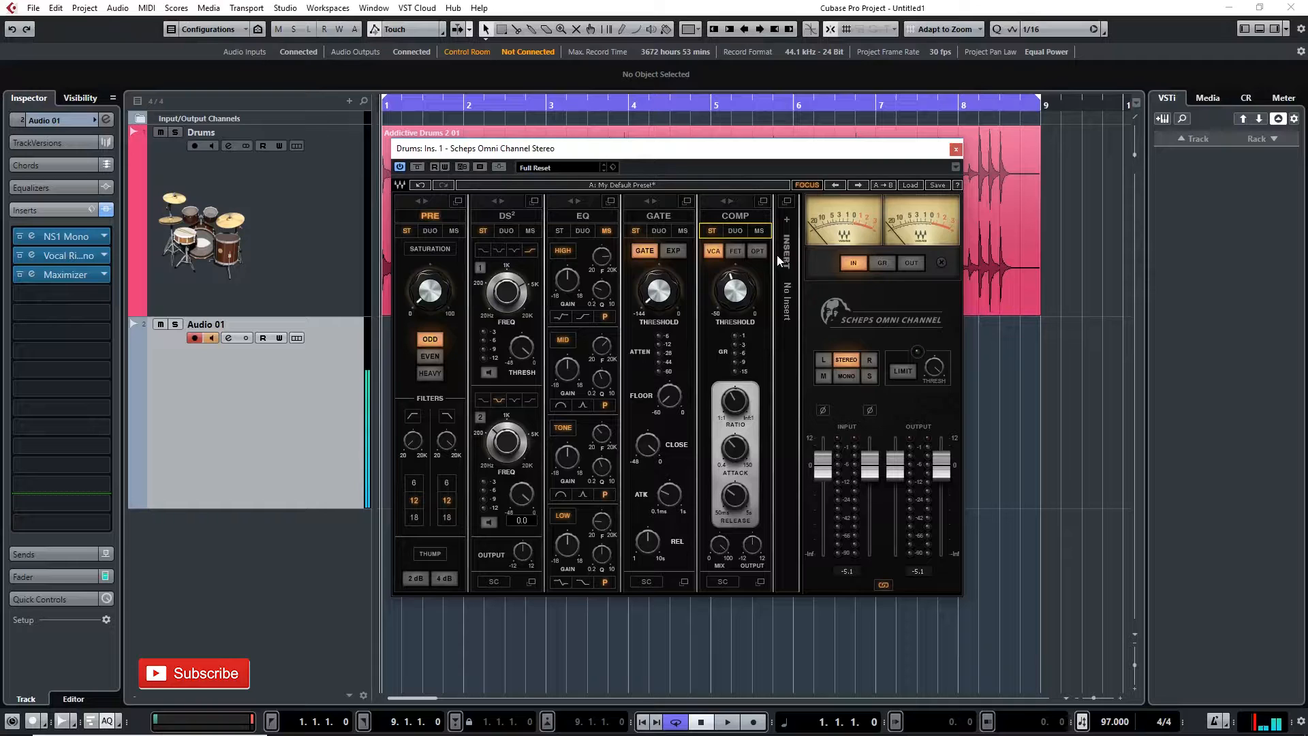
- Load the H-Reverb plug-in into the channel strip's insert slot and close its view
{"action": "left_click", "coordinate": [786, 219]}
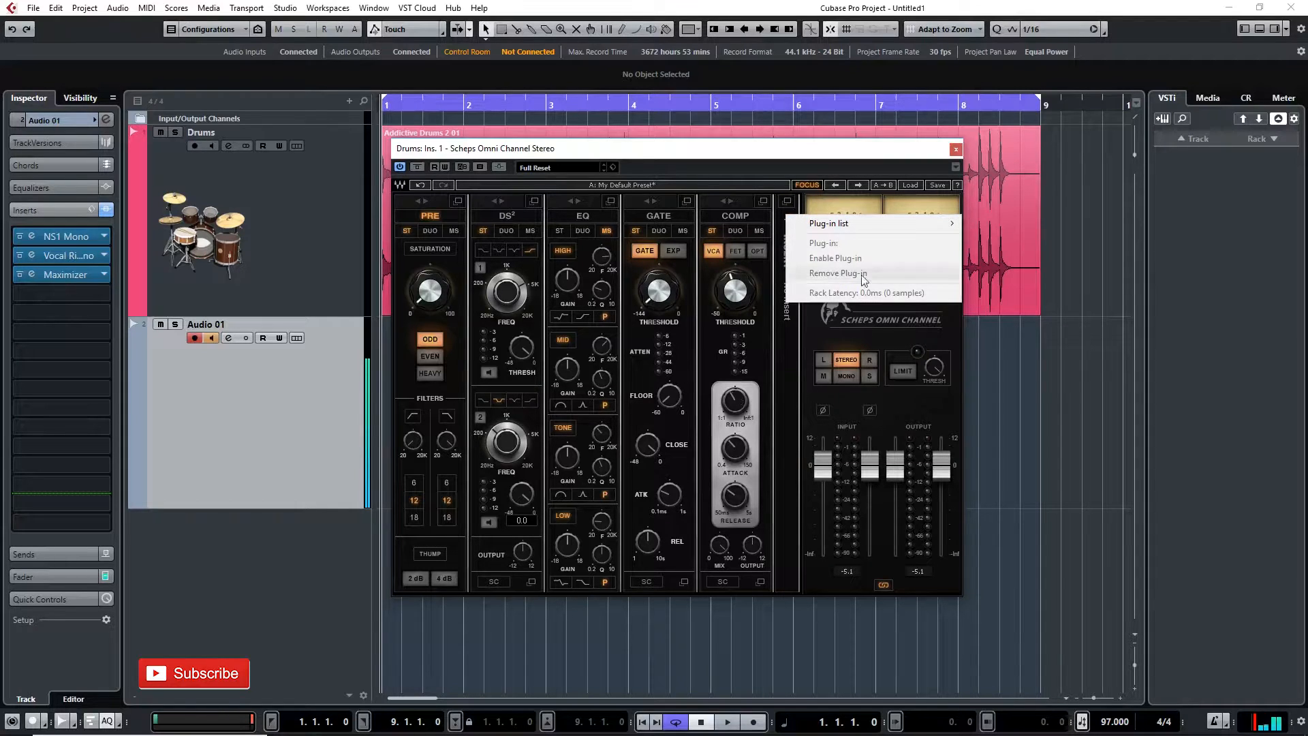
{"action": "left_click", "coordinate": [787, 218]}
{"action": "left_click", "coordinate": [789, 217]}
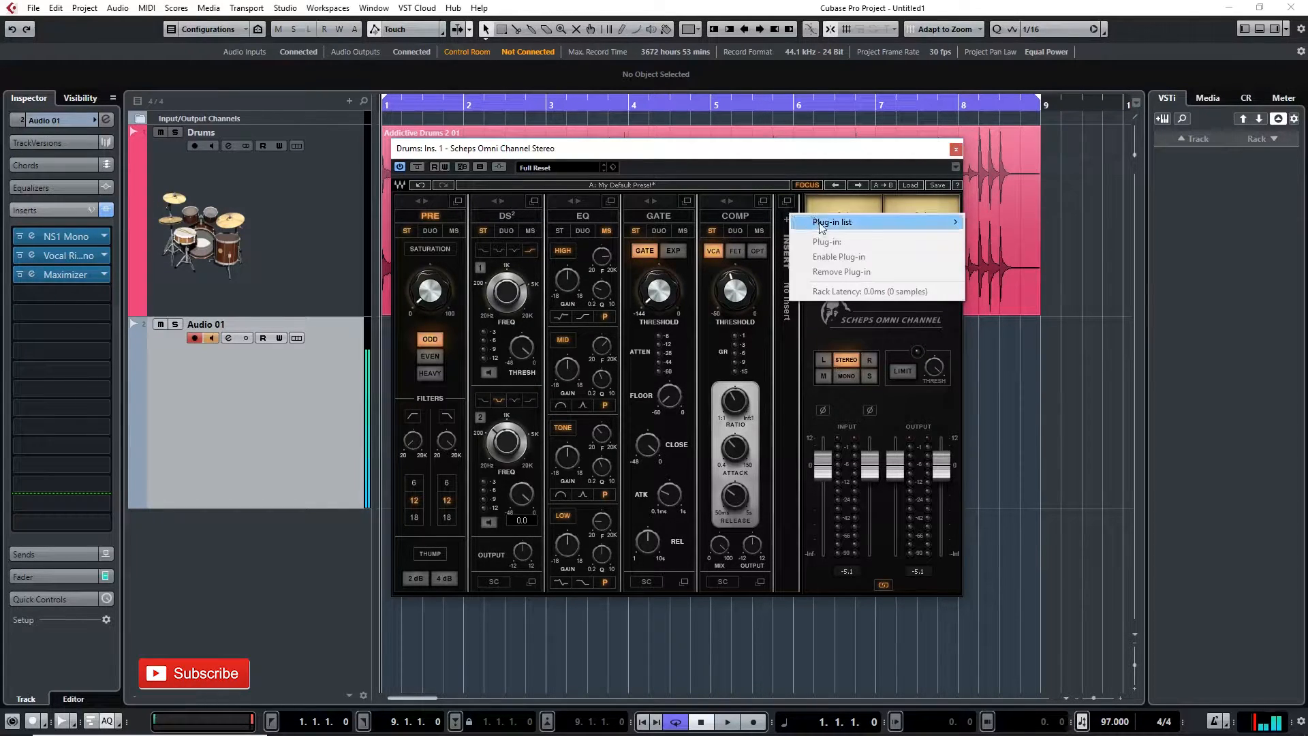
{"action": "mouse_move", "coordinate": [825, 229]}
{"action": "mouse_move", "coordinate": [1041, 237]}
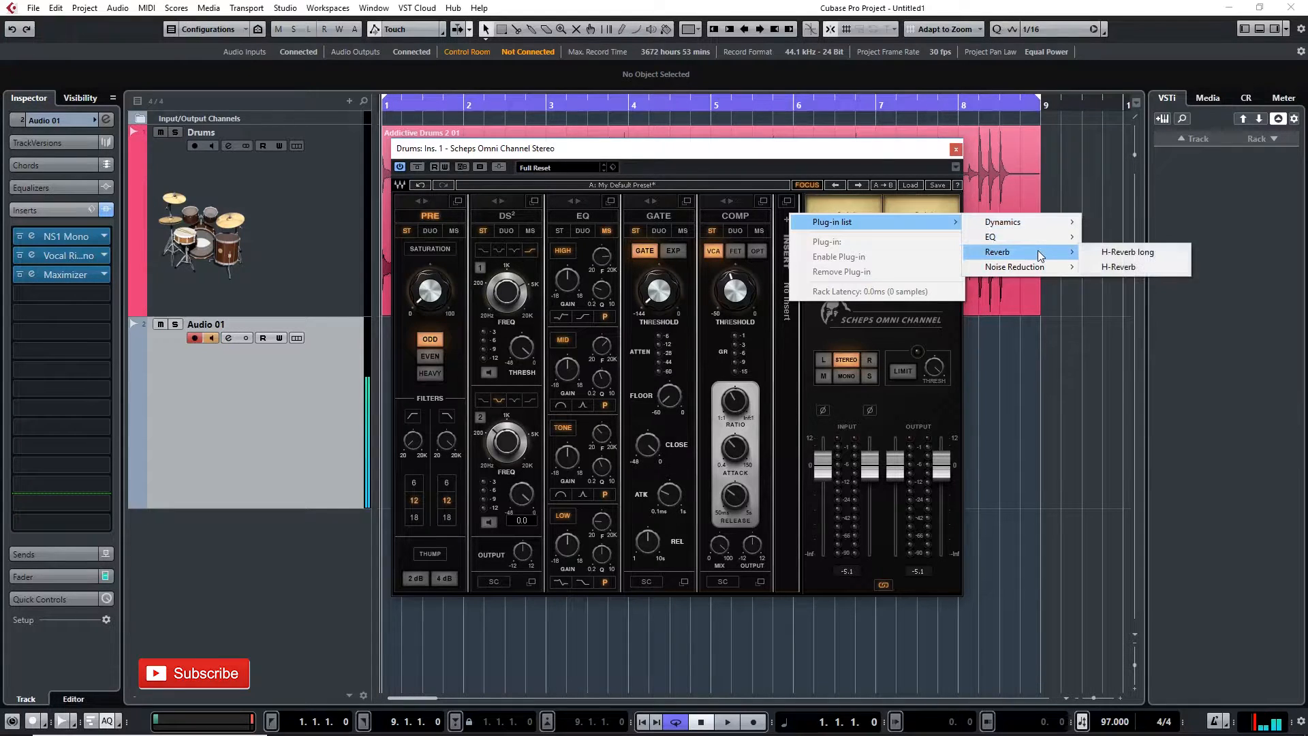
{"action": "left_click", "coordinate": [1097, 267]}
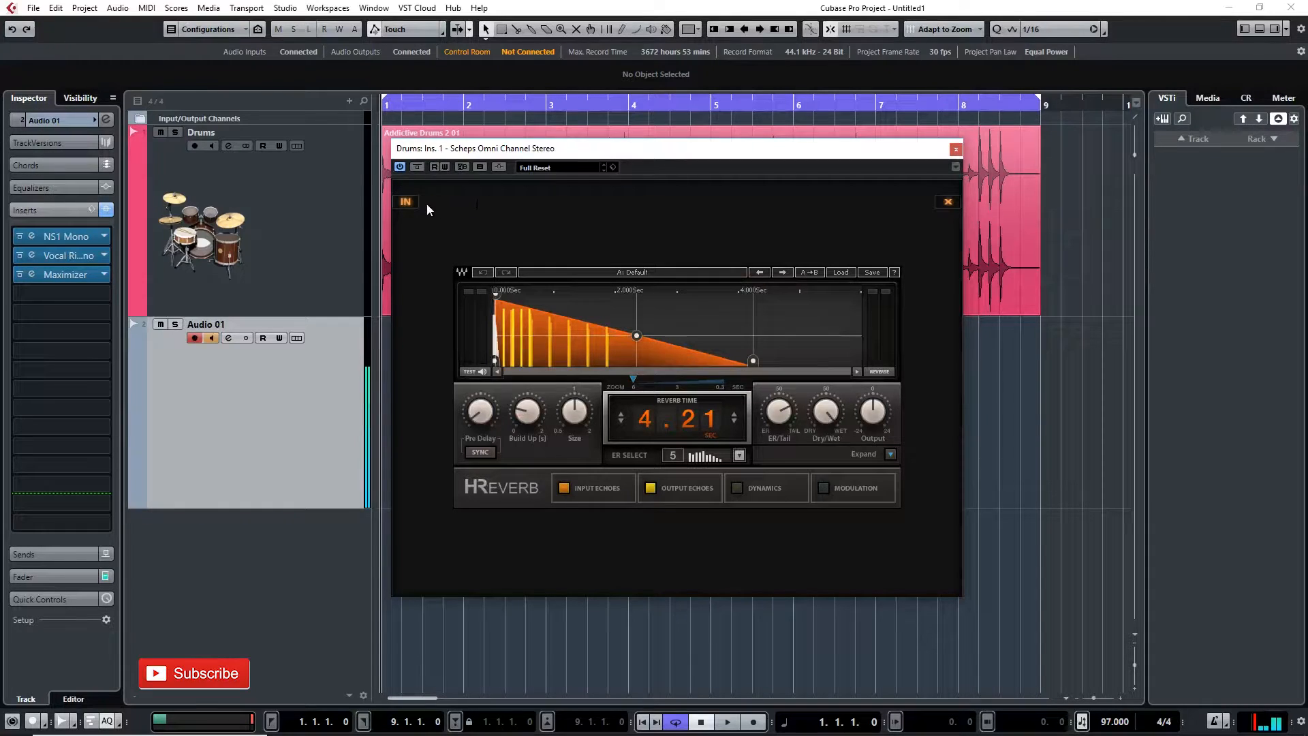
{"action": "left_click", "coordinate": [948, 202]}
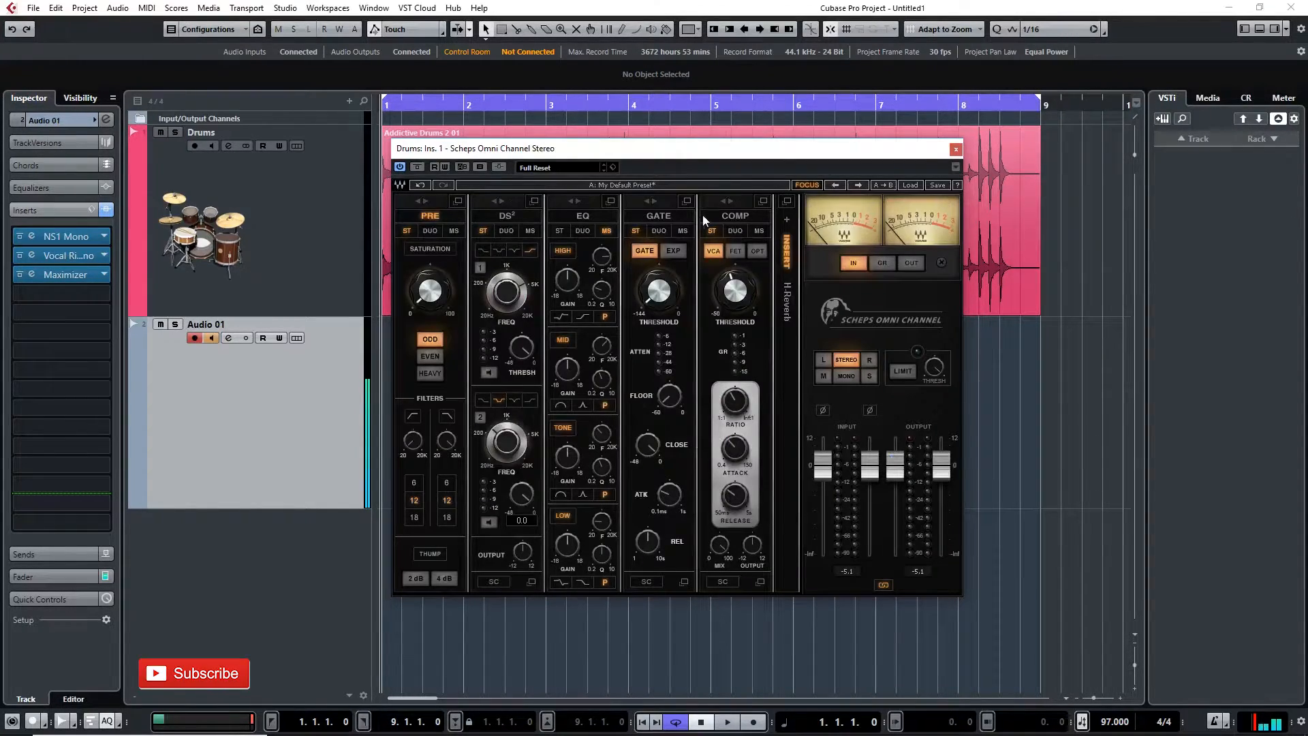
- Reopen and close the H-Reverb view, and move the insert slot from between GATE and COMP back behind COMP
{"action": "left_click", "coordinate": [787, 221]}
{"action": "left_click", "coordinate": [785, 203]}
{"action": "left_click", "coordinate": [786, 201]}
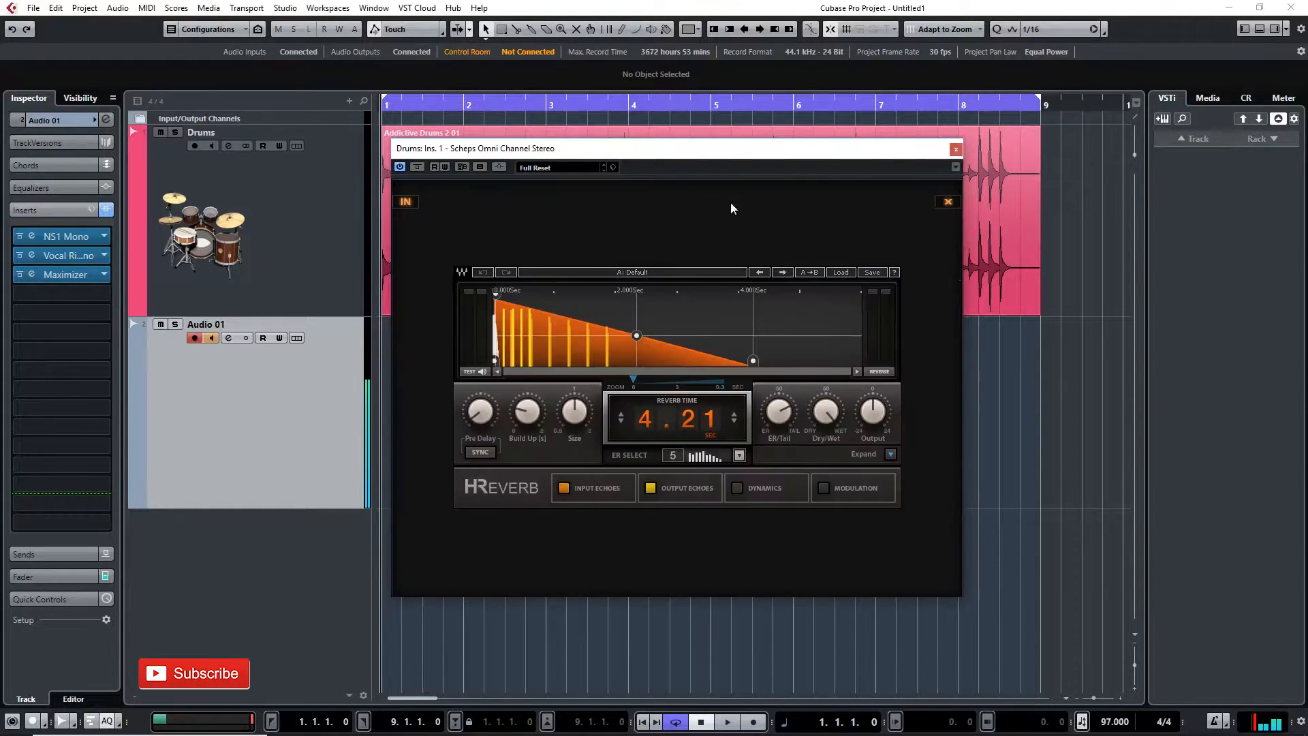
{"action": "left_click", "coordinate": [948, 202]}
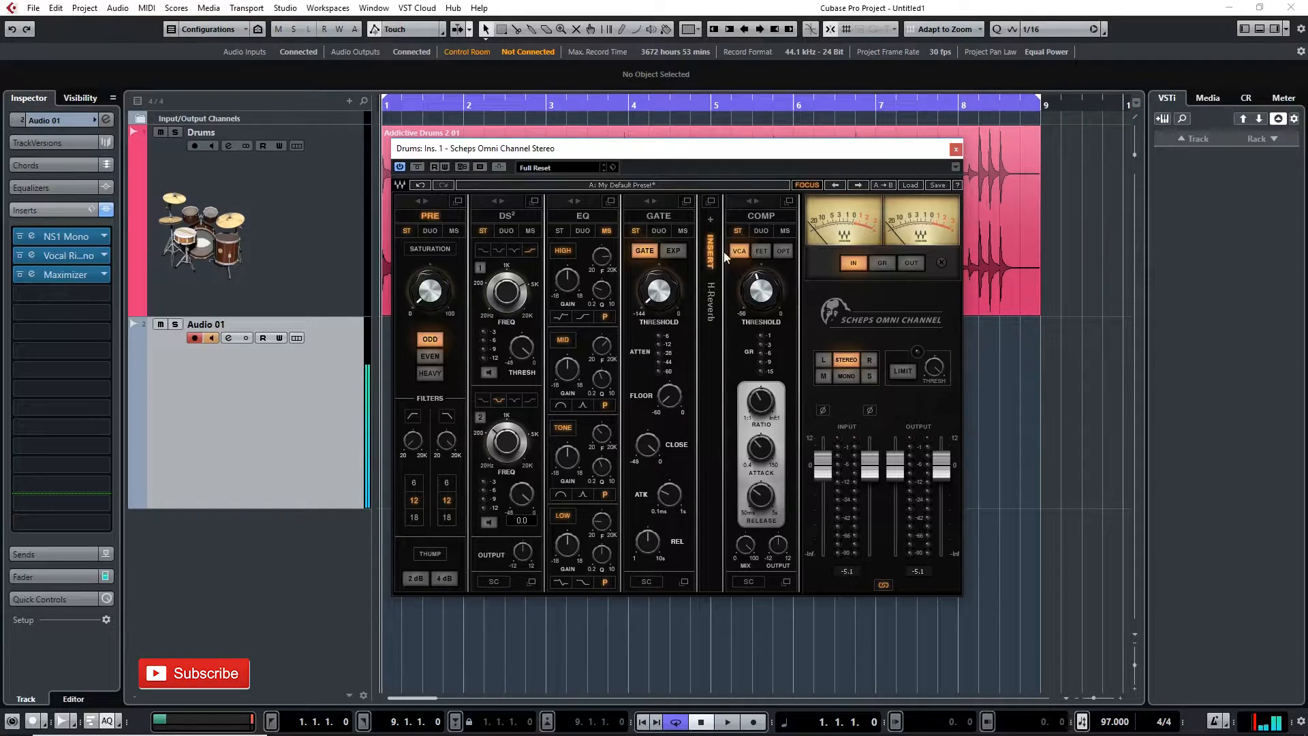
{"action": "left_click_drag", "start_coordinate": [727, 377], "coordinate": [796, 381]}
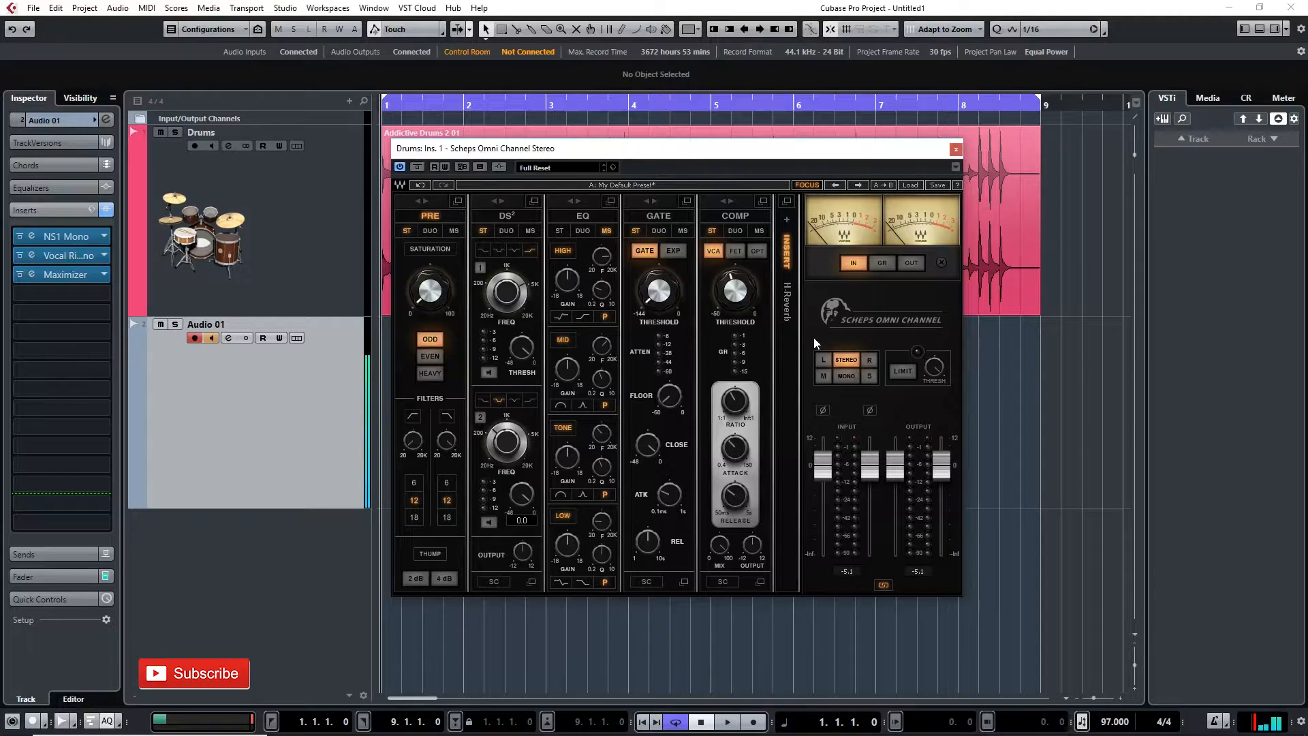
- Switch the VU meters to GR and on to OUT, and turn on the output limiter
{"action": "left_click_drag", "start_coordinate": [844, 141], "coordinate": [745, 171]}
{"action": "left_click", "coordinate": [793, 283]}
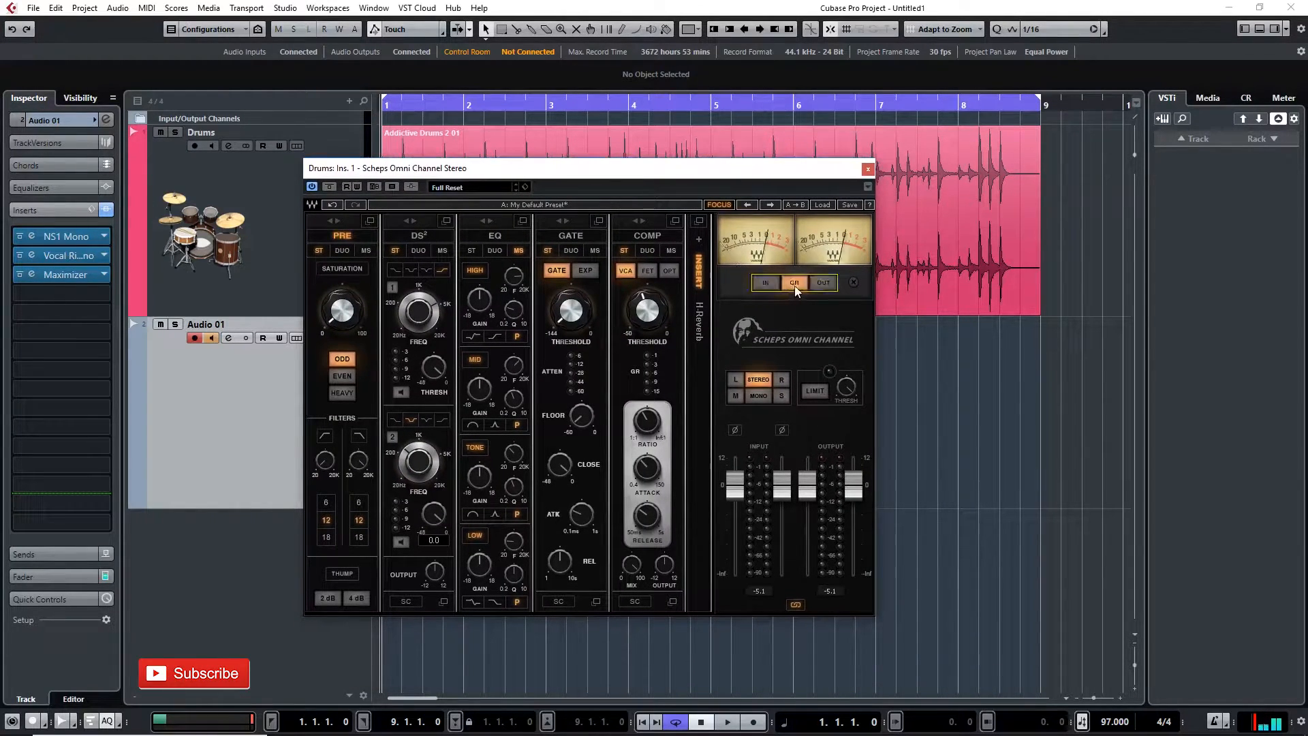
{"action": "left_click", "coordinate": [821, 282]}
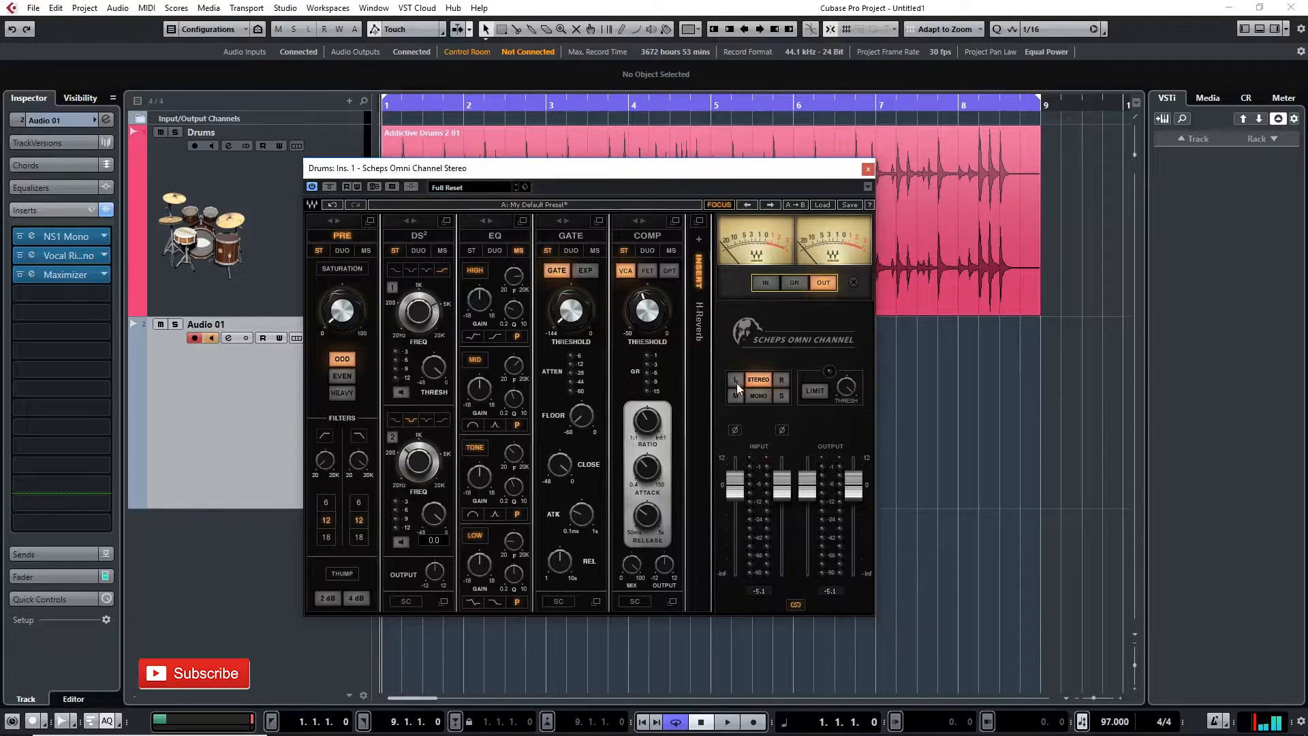
{"action": "left_click", "coordinate": [768, 380]}
{"action": "left_click", "coordinate": [815, 391]}
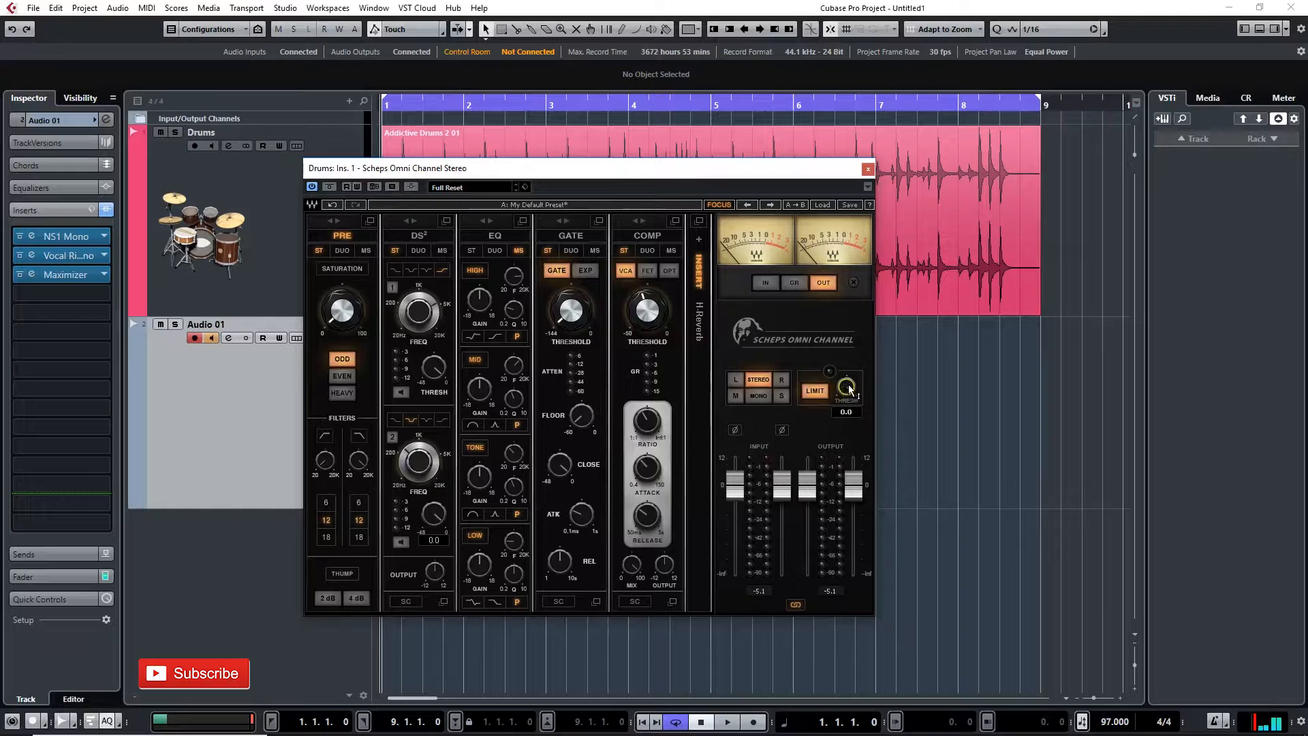
{"action": "mouse_move", "coordinate": [849, 387]}
{"action": "left_mouse_down"}
{"action": "mouse_move", "coordinate": [849, 398]}
{"action": "mouse_move", "coordinate": [849, 387]}
{"action": "left_mouse_up"}
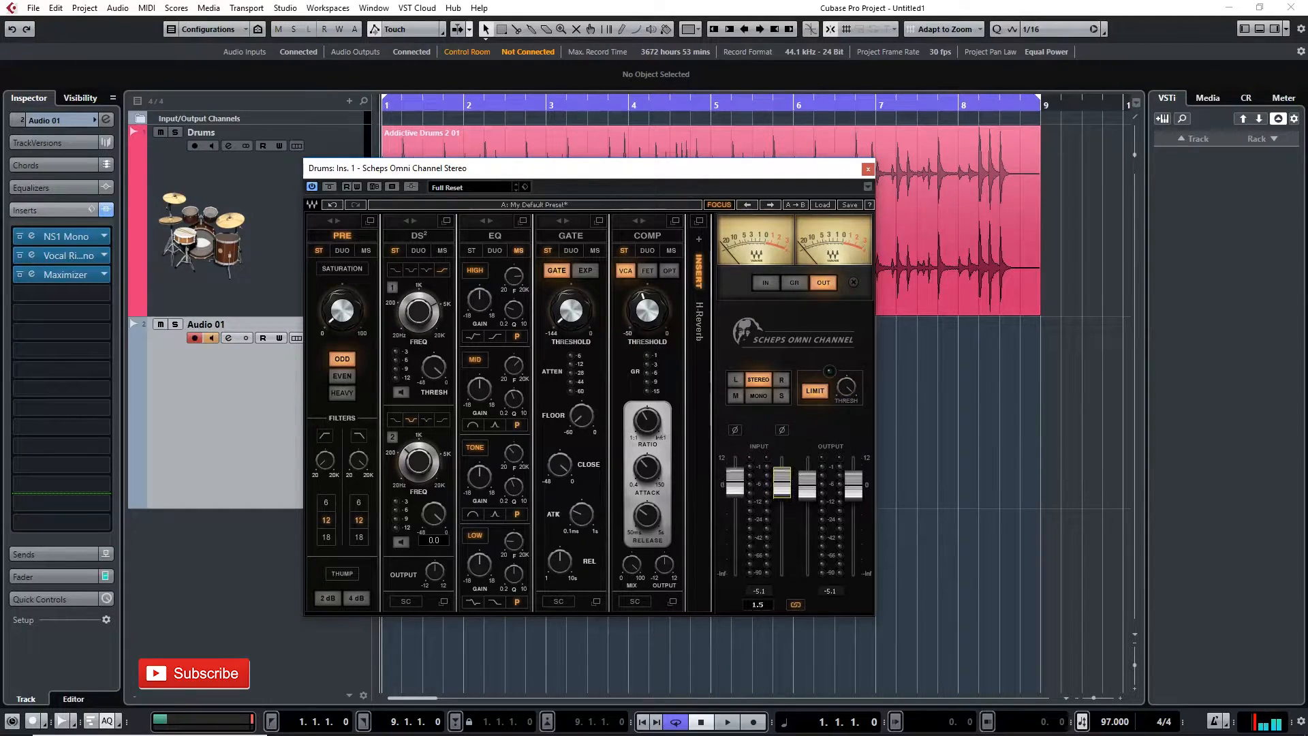
- Lower the linked output faders slightly and reset the input faders to 0
{"action": "left_click_drag", "start_coordinate": [807, 484], "coordinate": [823, 601]}
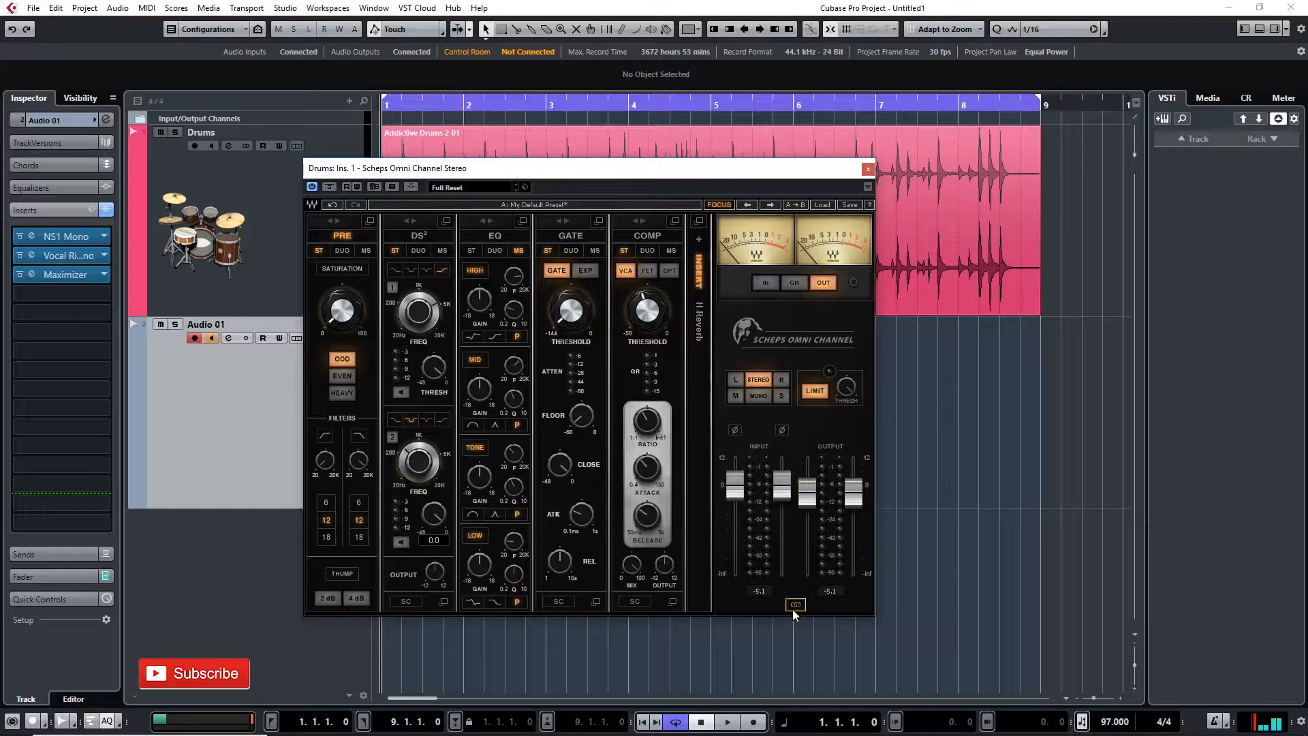
{"action": "mouse_move", "coordinate": [782, 485]}
{"action": "left_mouse_down"}
{"action": "mouse_move", "coordinate": [782, 515]}
{"action": "mouse_move", "coordinate": [781, 477]}
{"action": "mouse_move", "coordinate": [786, 499]}
{"action": "left_mouse_up"}
{"action": "double_click", "coordinate": [785, 496]}
{"action": "left_click", "coordinate": [785, 496]}
{"action": "double_click", "coordinate": [785, 496]}
{"action": "type", "text": "0"}
{"action": "key", "text": "Return"}
- Try the input phase-invert switches and the fader link, leaving only the left input inverted
{"action": "left_click", "coordinate": [783, 430]}
{"action": "left_click", "coordinate": [738, 429]}
{"action": "left_click", "coordinate": [784, 430]}
{"action": "left_click", "coordinate": [796, 605]}
{"action": "left_click", "coordinate": [733, 430]}
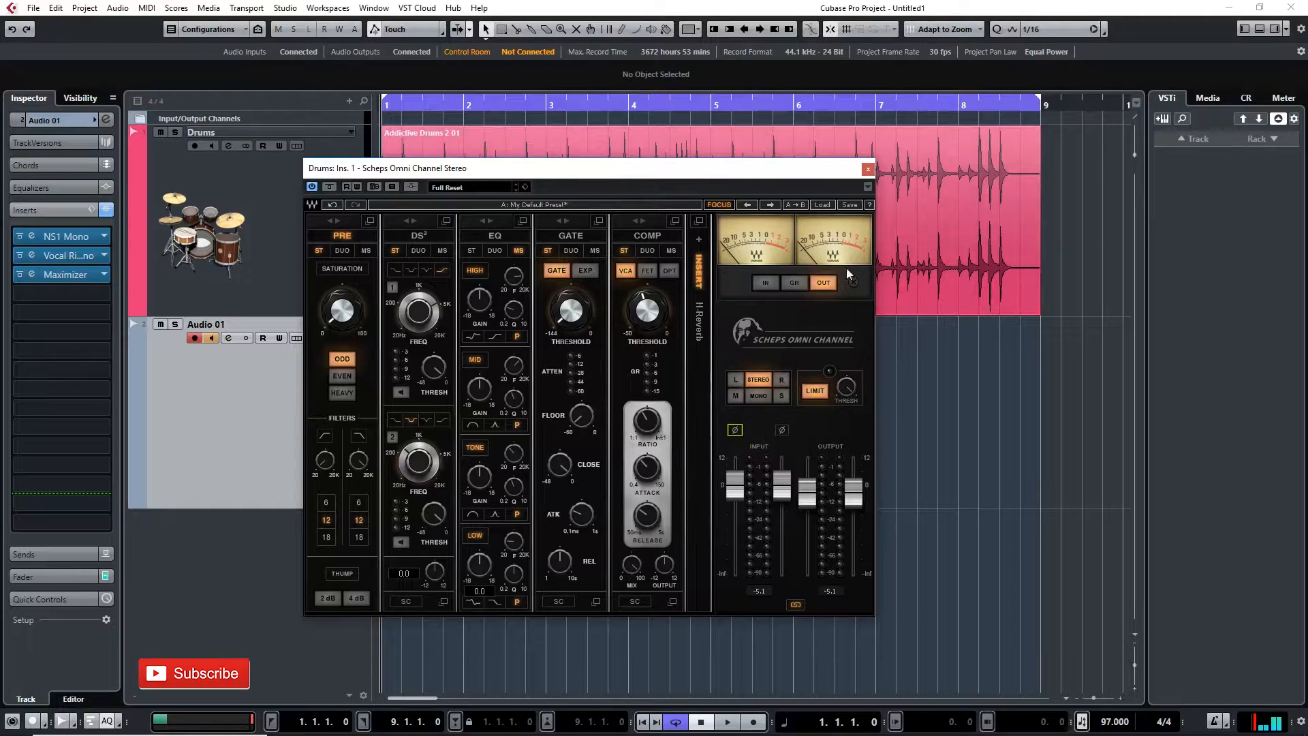
- Load the Full Reset factory preset to clear all channel strip settings
{"action": "left_click", "coordinate": [823, 205]}
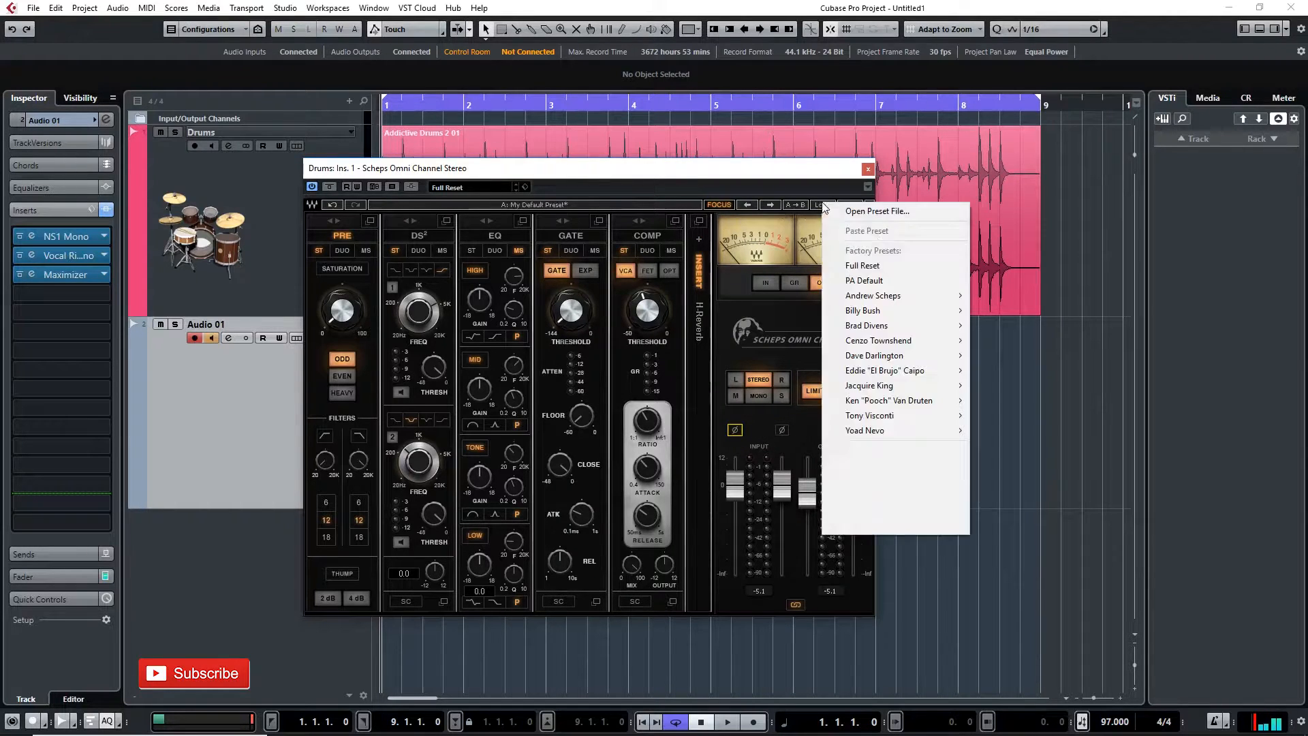
{"action": "left_click", "coordinate": [911, 267]}
{"action": "left_click_drag", "start_coordinate": [697, 169], "coordinate": [809, 210]}
- Browse the factory preset groups, including the Billy Bush presets
{"action": "left_click", "coordinate": [935, 242]}
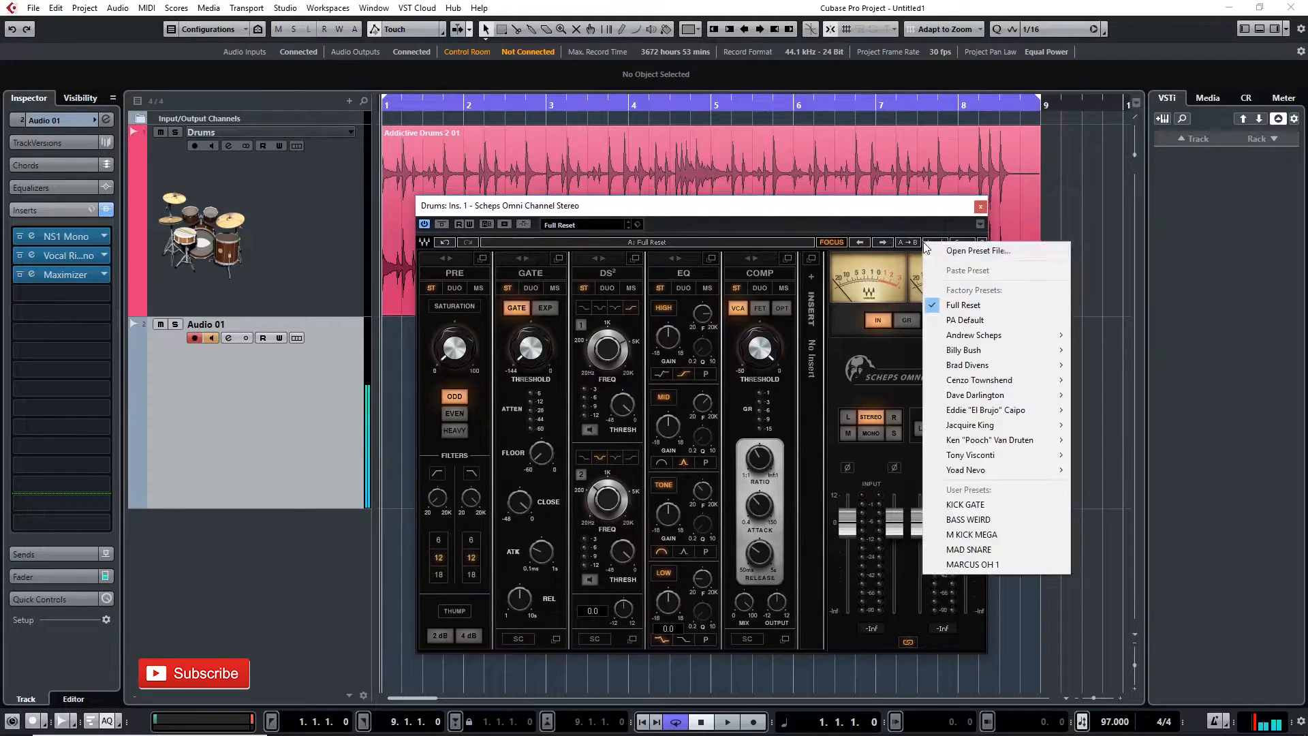
{"action": "mouse_move", "coordinate": [990, 337]}
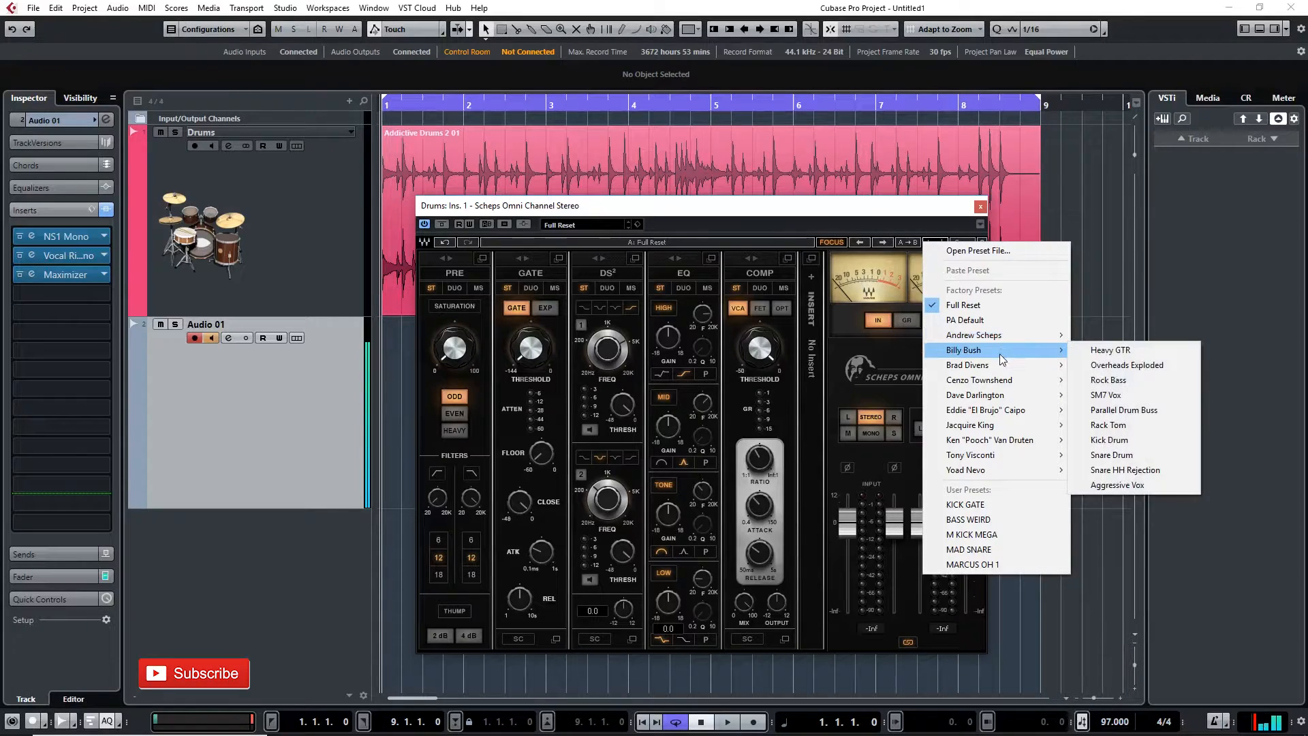
{"action": "mouse_move", "coordinate": [1024, 470]}
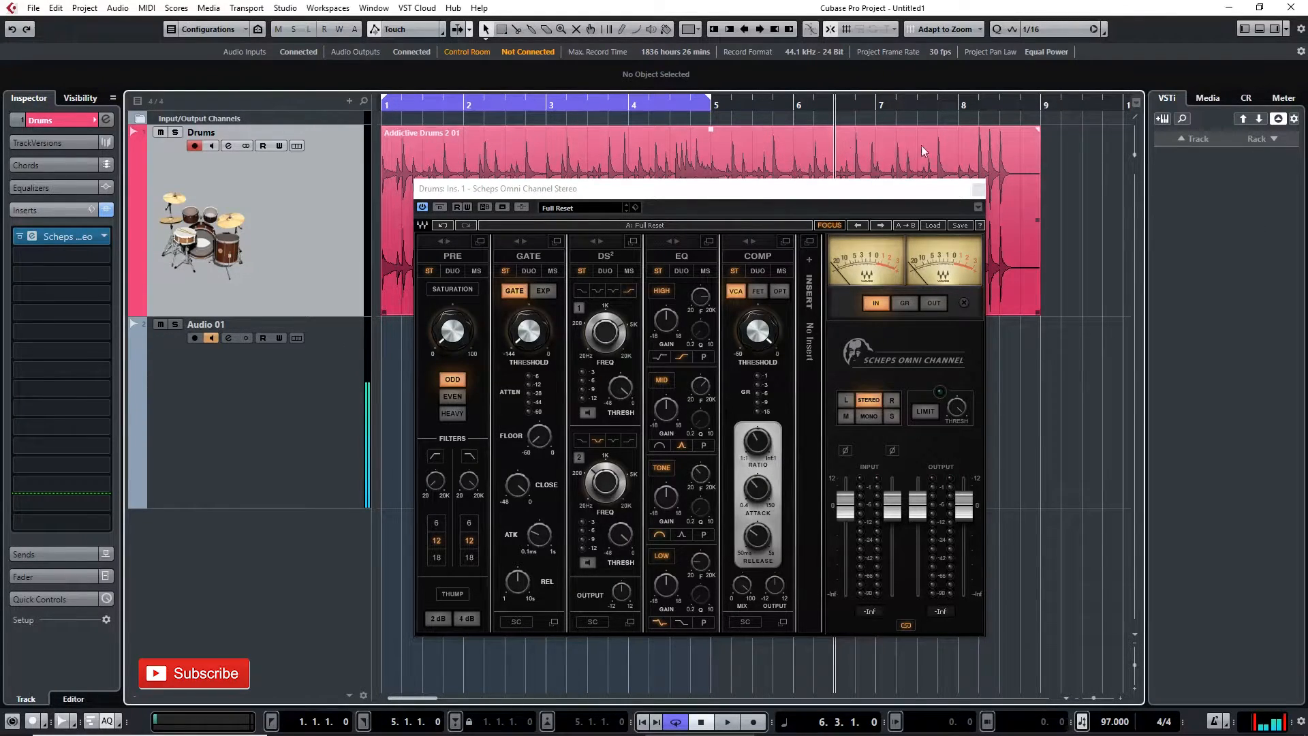
- Play the drum track from bar 1, enable saturation in the PRE module and raise it past halfway
{"action": "left_click_drag", "start_coordinate": [982, 107], "coordinate": [324, 123]}
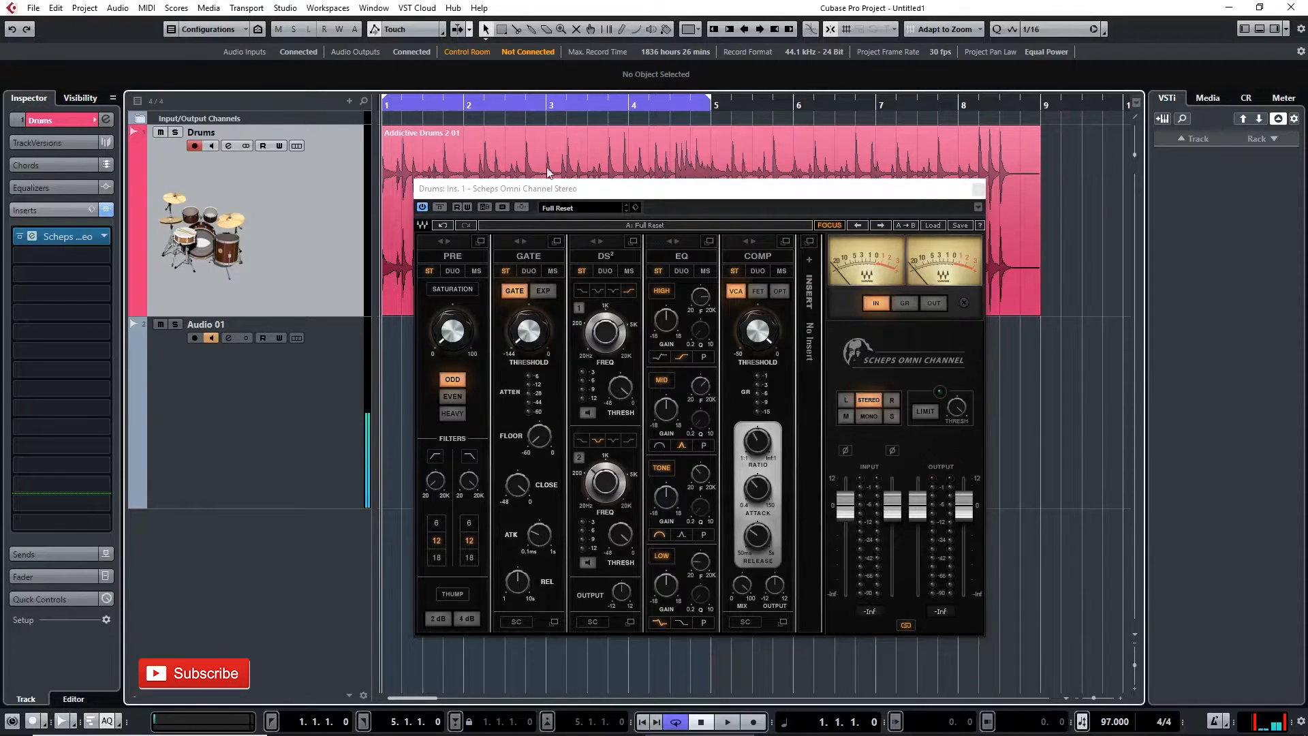
{"action": "key", "text": "space"}
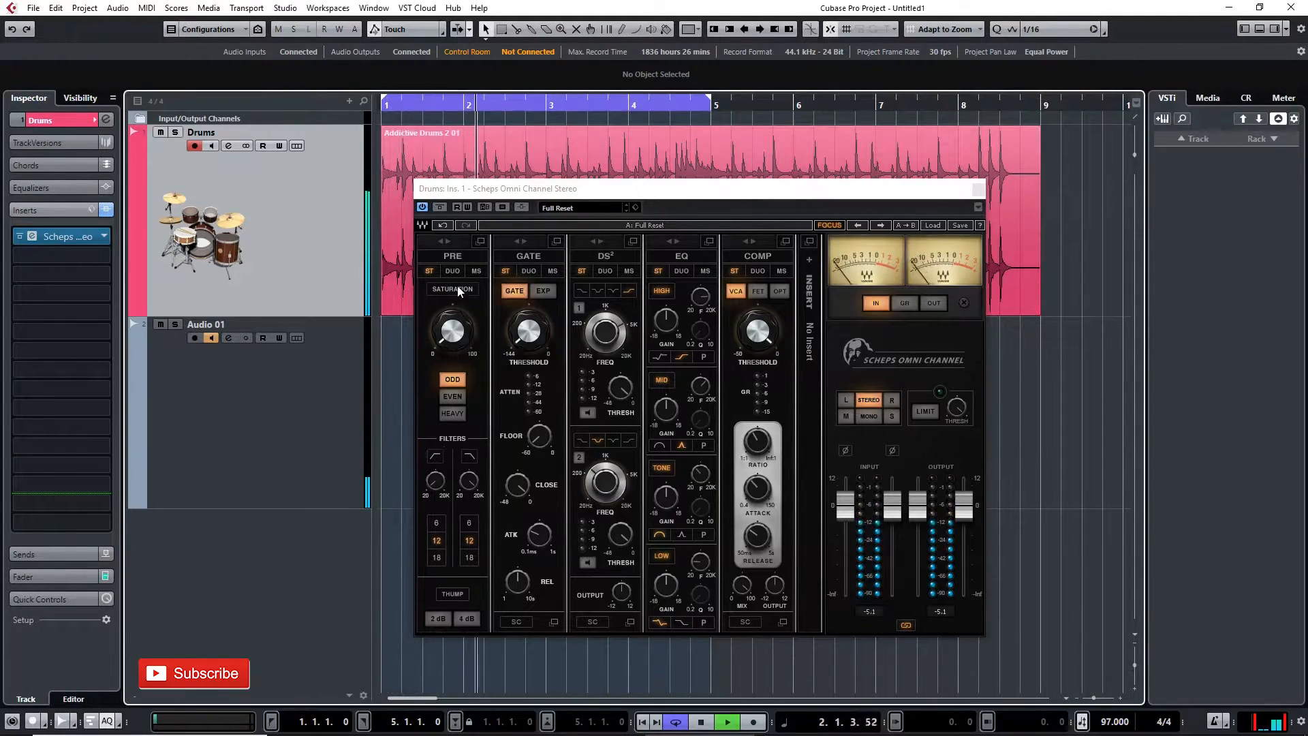
{"action": "left_click", "coordinate": [453, 259]}
{"action": "left_click_drag", "start_coordinate": [470, 345], "coordinate": [470, 287]}
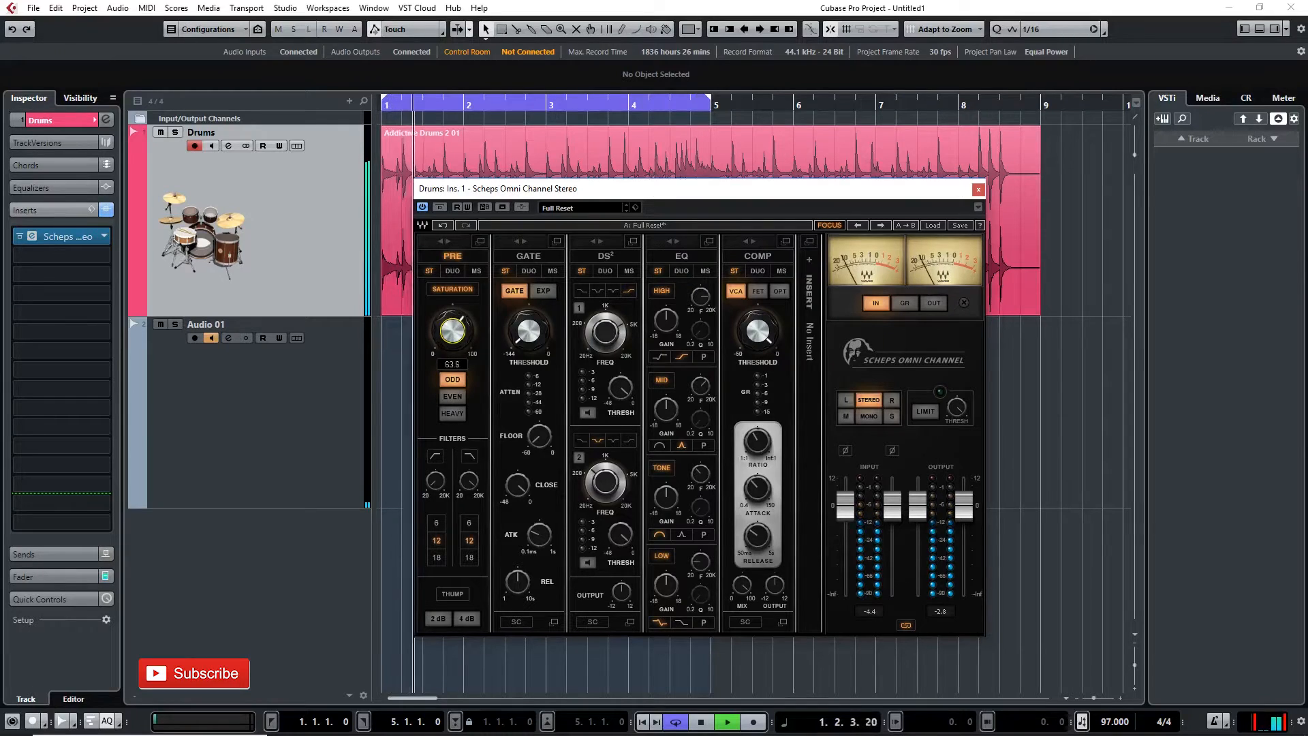
- Audition the EVEN and HEAVY saturation types during playback, adjust the saturation amount, and return to ODD
{"action": "left_click", "coordinate": [460, 397]}
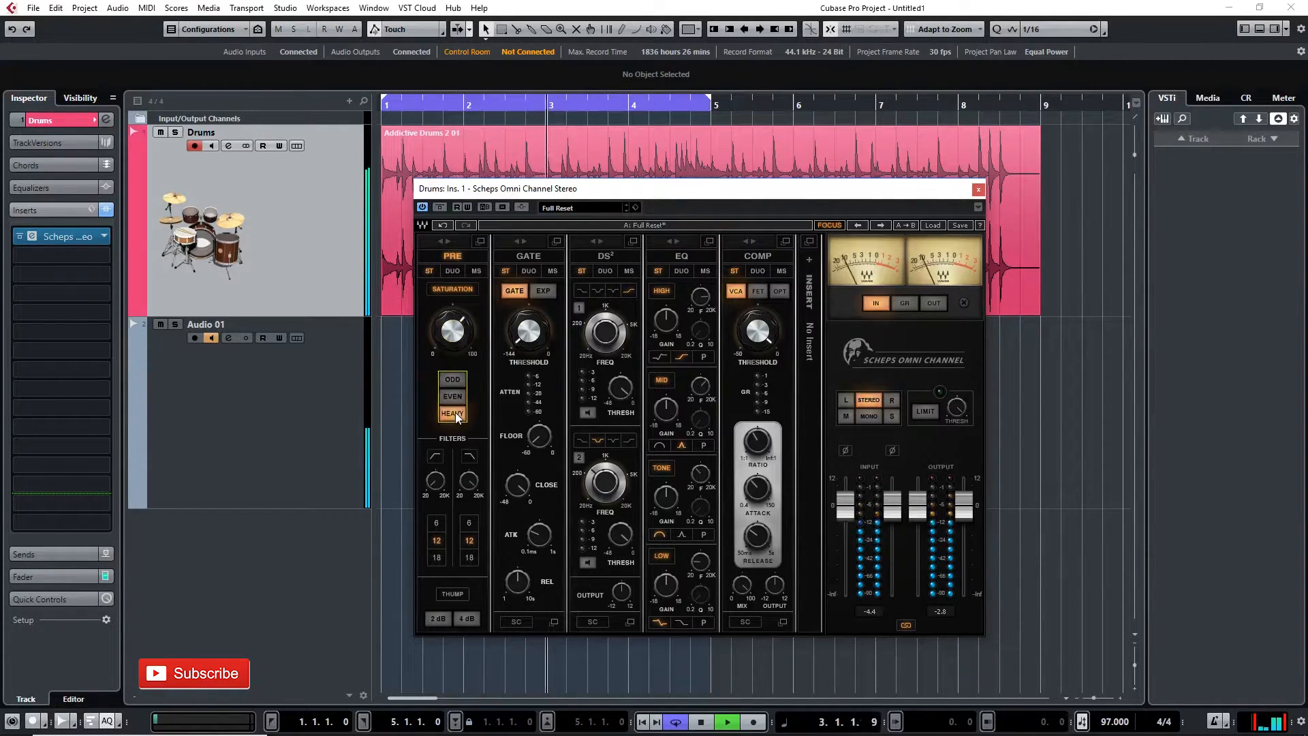
{"action": "left_click_drag", "start_coordinate": [453, 346], "coordinate": [452, 350]}
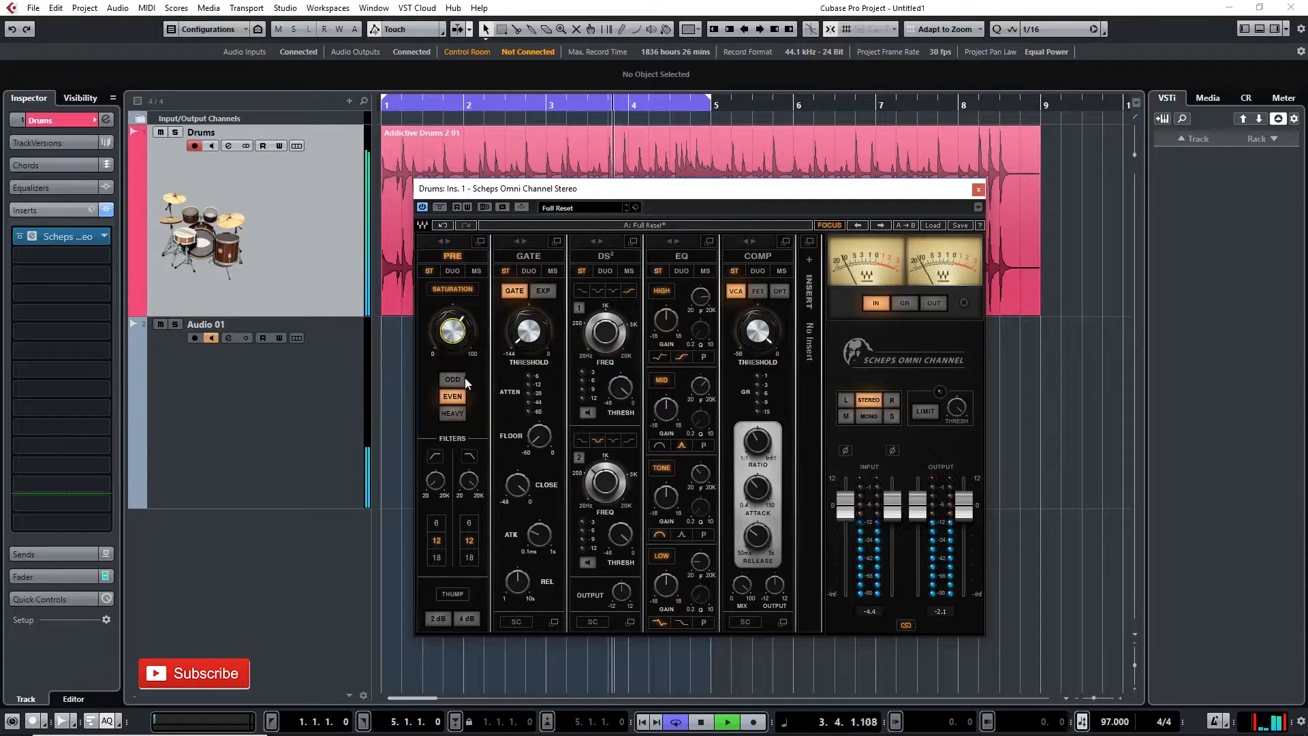
{"action": "left_click", "coordinate": [453, 413]}
{"action": "left_click_drag", "start_coordinate": [454, 334], "coordinate": [455, 300]}
{"action": "left_click", "coordinate": [457, 397]}
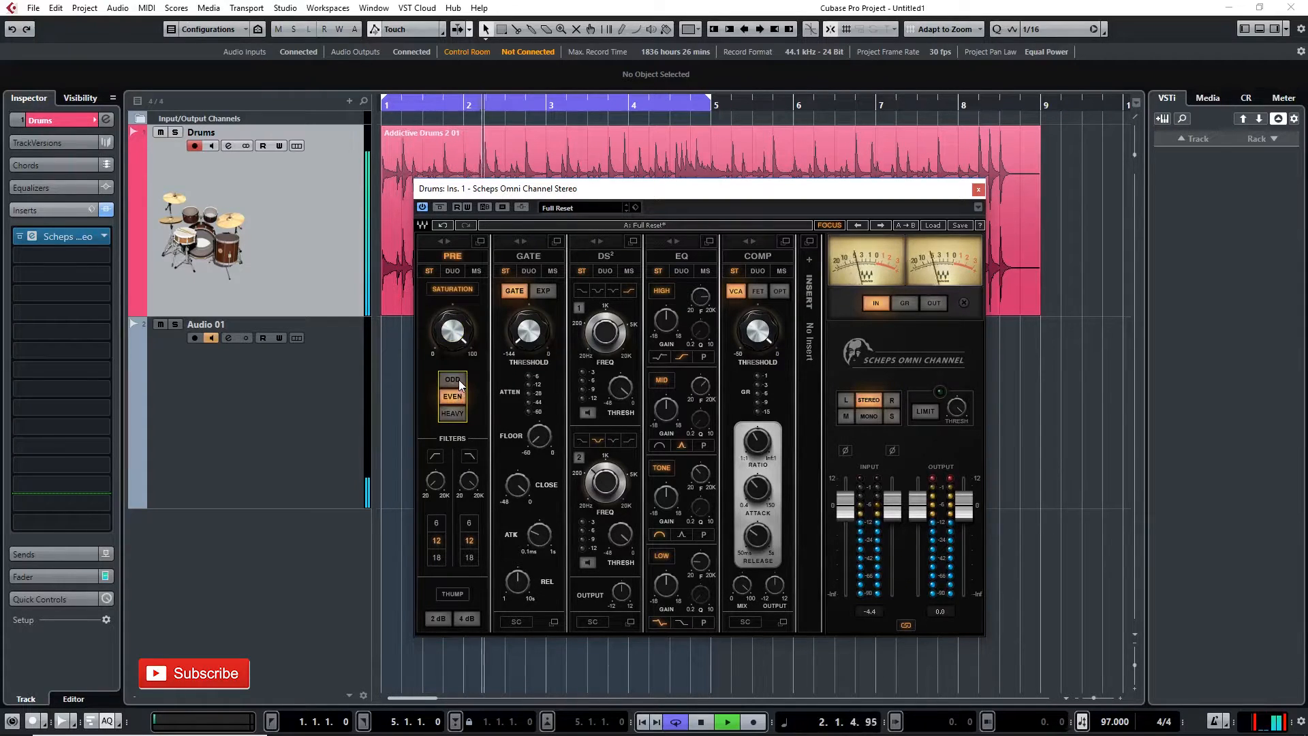
{"action": "left_click", "coordinate": [460, 379]}
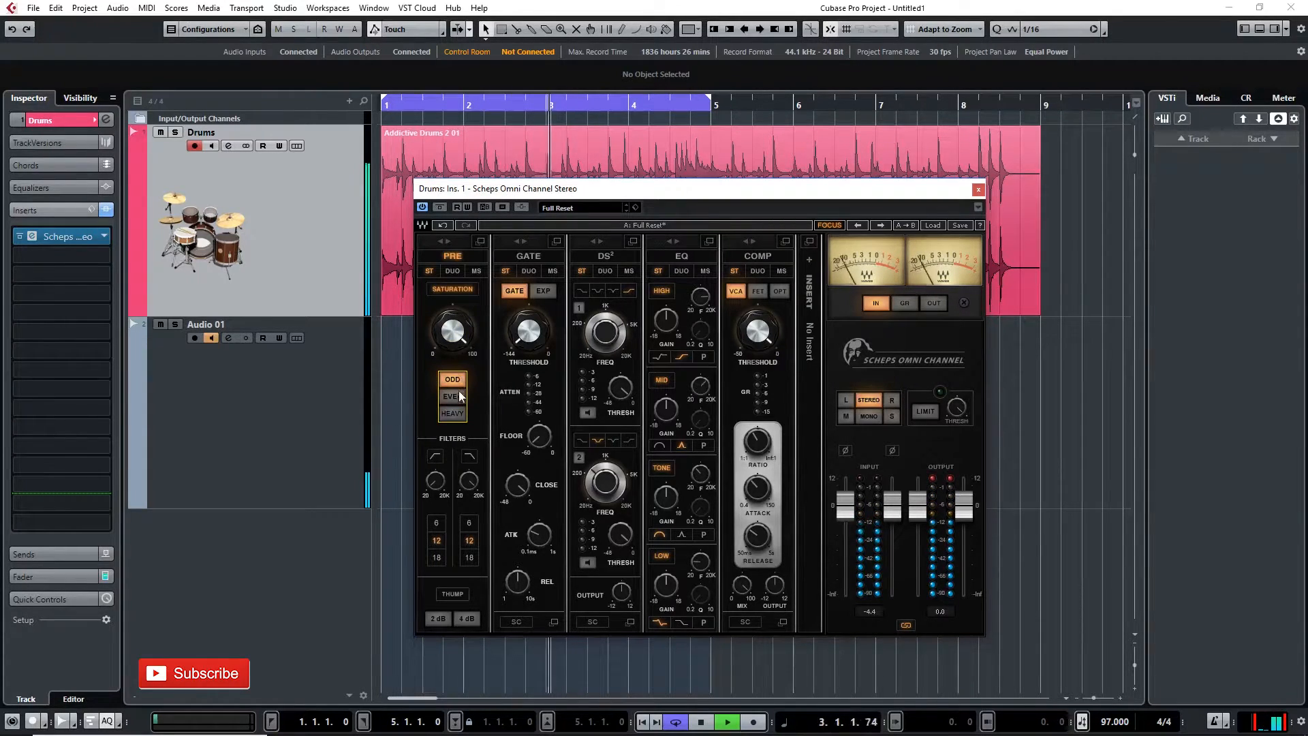
- Set the PRE saturation type to EVEN, enable THUMP and compare its 2 dB and 4 dB settings, ending on 4 dB
{"action": "left_click", "coordinate": [458, 396]}
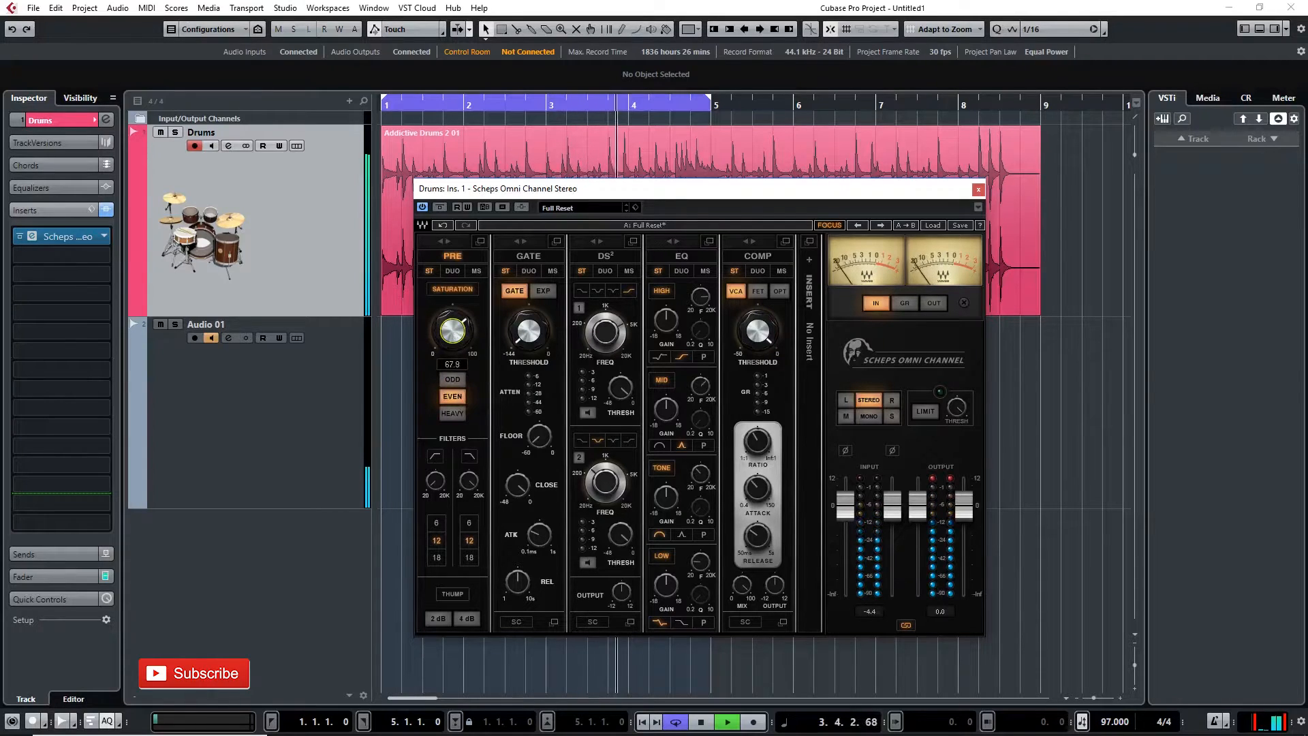
{"action": "left_click", "coordinate": [453, 594]}
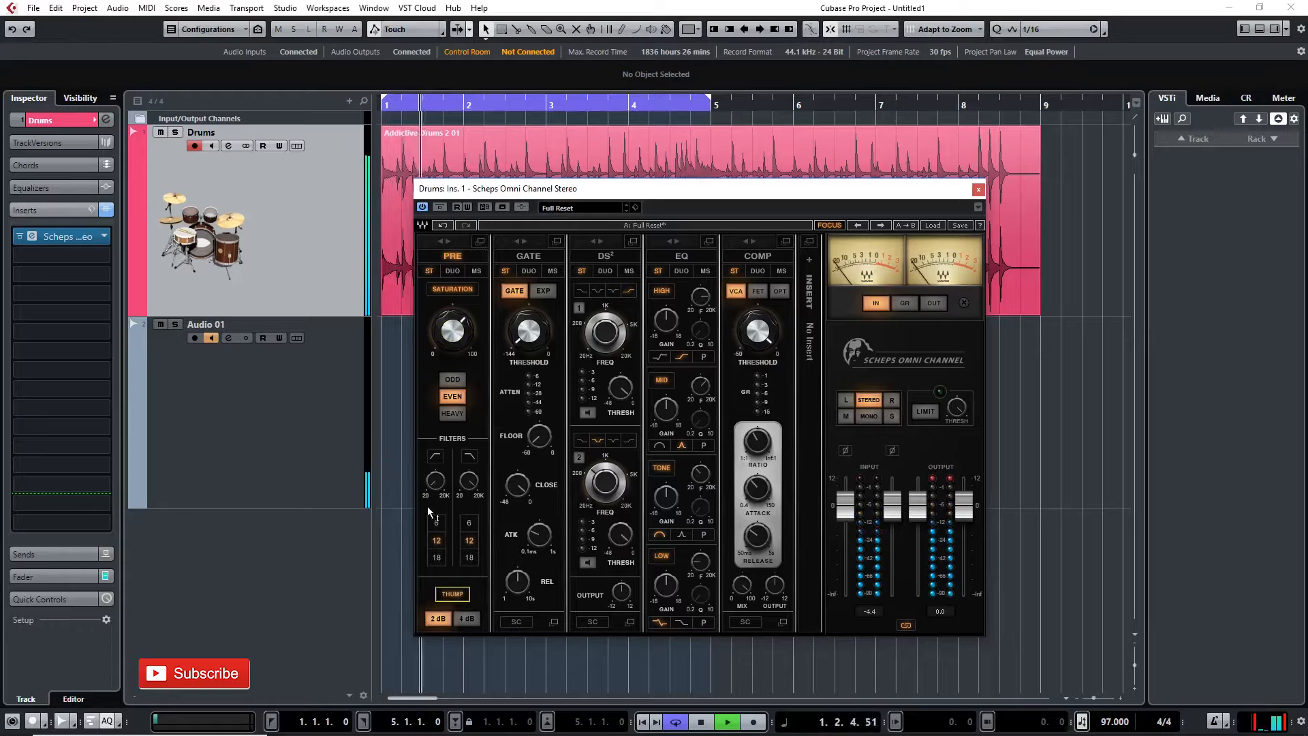
{"action": "left_click", "coordinate": [471, 619]}
{"action": "left_click", "coordinate": [438, 619]}
{"action": "left_click", "coordinate": [472, 620]}
- Enable both PRE filters, with an 18 dB slope on the high-pass and a 6 dB slope on the low-pass
{"action": "left_click_drag", "start_coordinate": [436, 483], "coordinate": [435, 474]}
{"action": "left_click", "coordinate": [440, 557]}
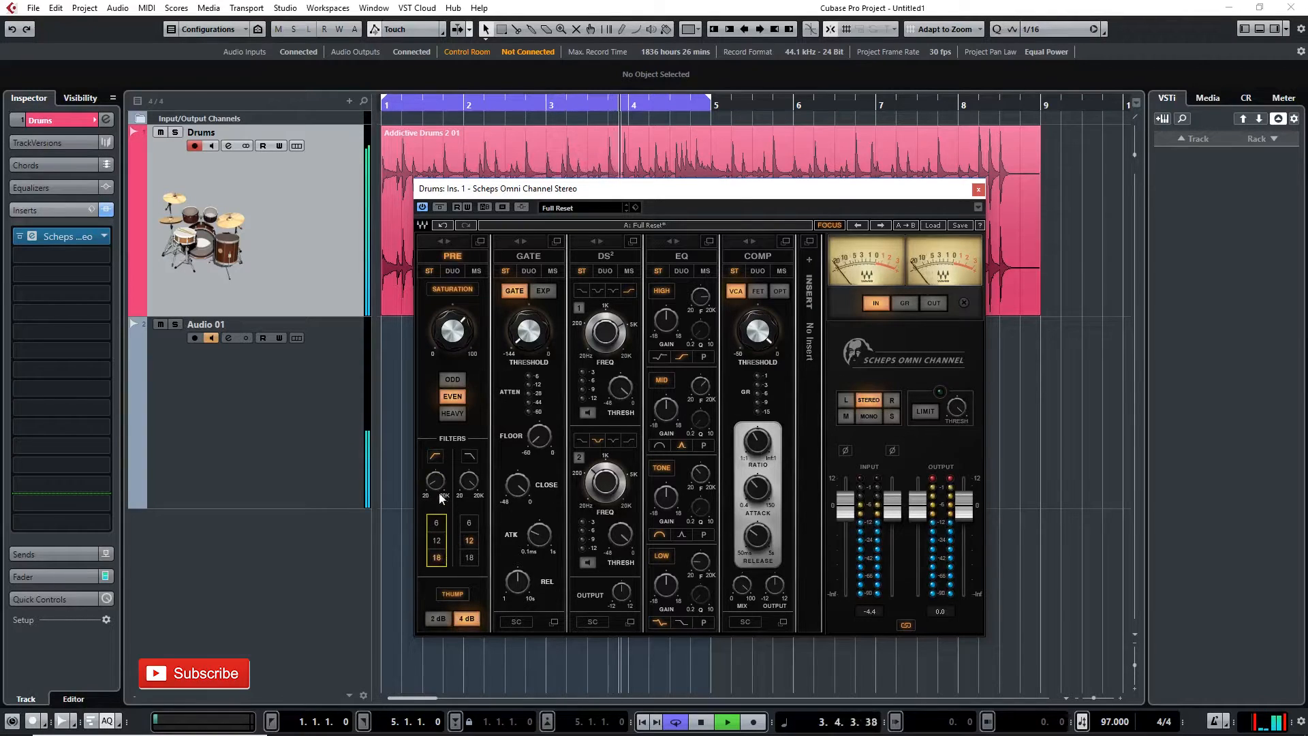
{"action": "left_click", "coordinate": [475, 562]}
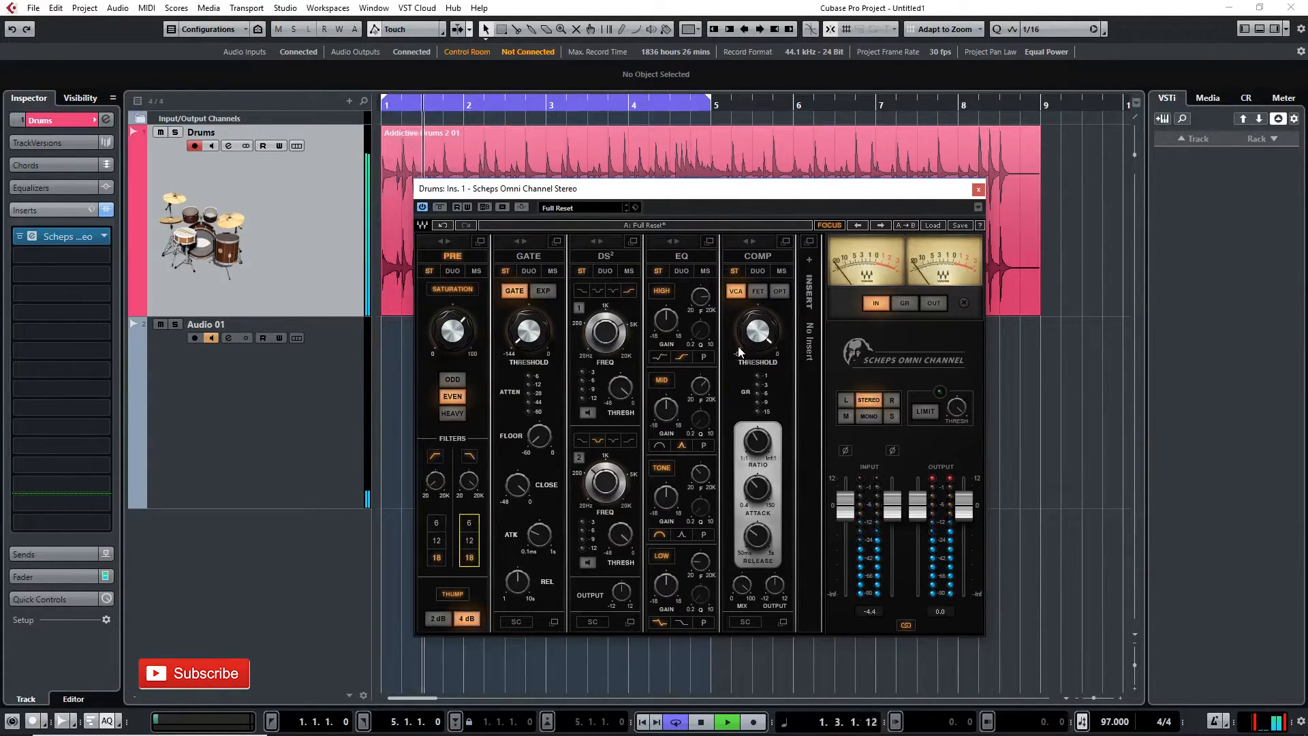
{"action": "left_click", "coordinate": [467, 526]}
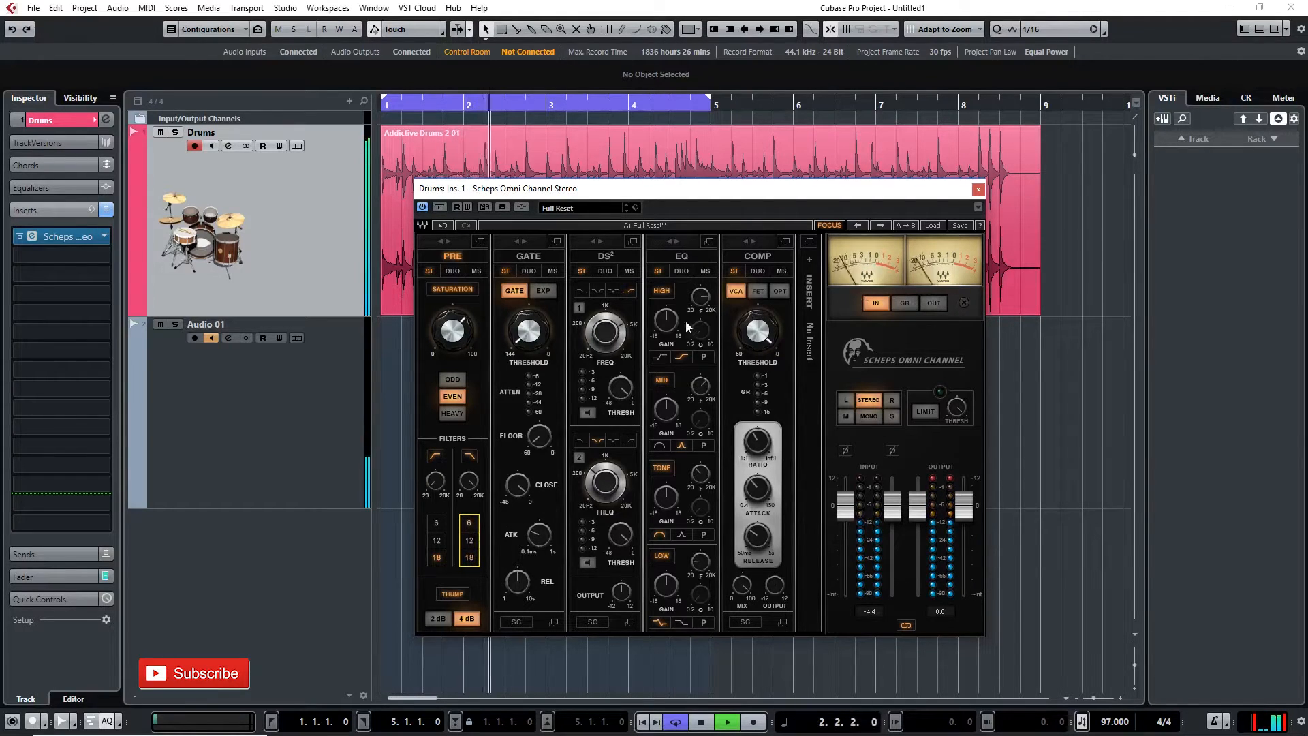
- Boost the LOW and TONE bands in the EQ module slightly, balancing their gains during playback
{"action": "left_click_drag", "start_coordinate": [667, 586], "coordinate": [666, 585]}
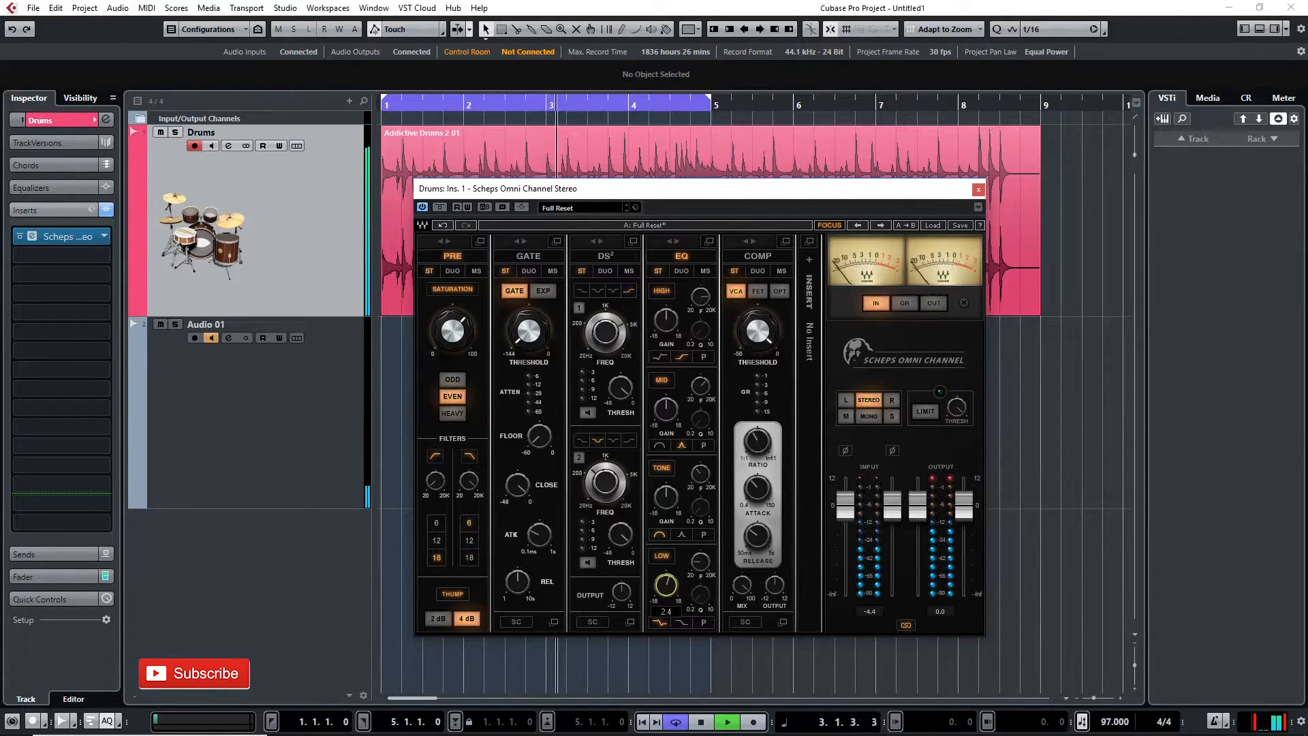
{"action": "left_click_drag", "start_coordinate": [666, 498], "coordinate": [666, 490]}
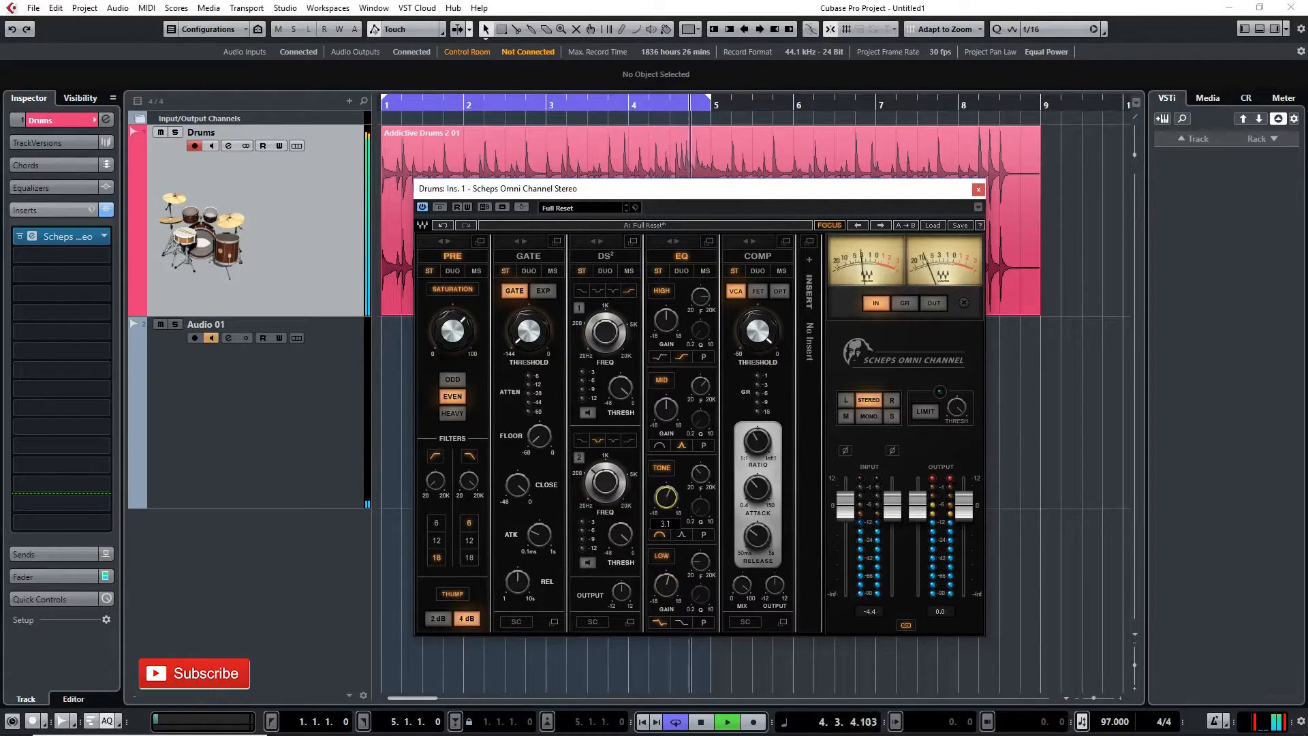
{"action": "left_click_drag", "start_coordinate": [667, 586], "coordinate": [666, 593]}
{"action": "left_click_drag", "start_coordinate": [667, 498], "coordinate": [667, 493]}
- Boost the EQ HIGH band to around 10 dB and adjust the MID band's gain
{"action": "left_click_drag", "start_coordinate": [667, 320], "coordinate": [666, 310]}
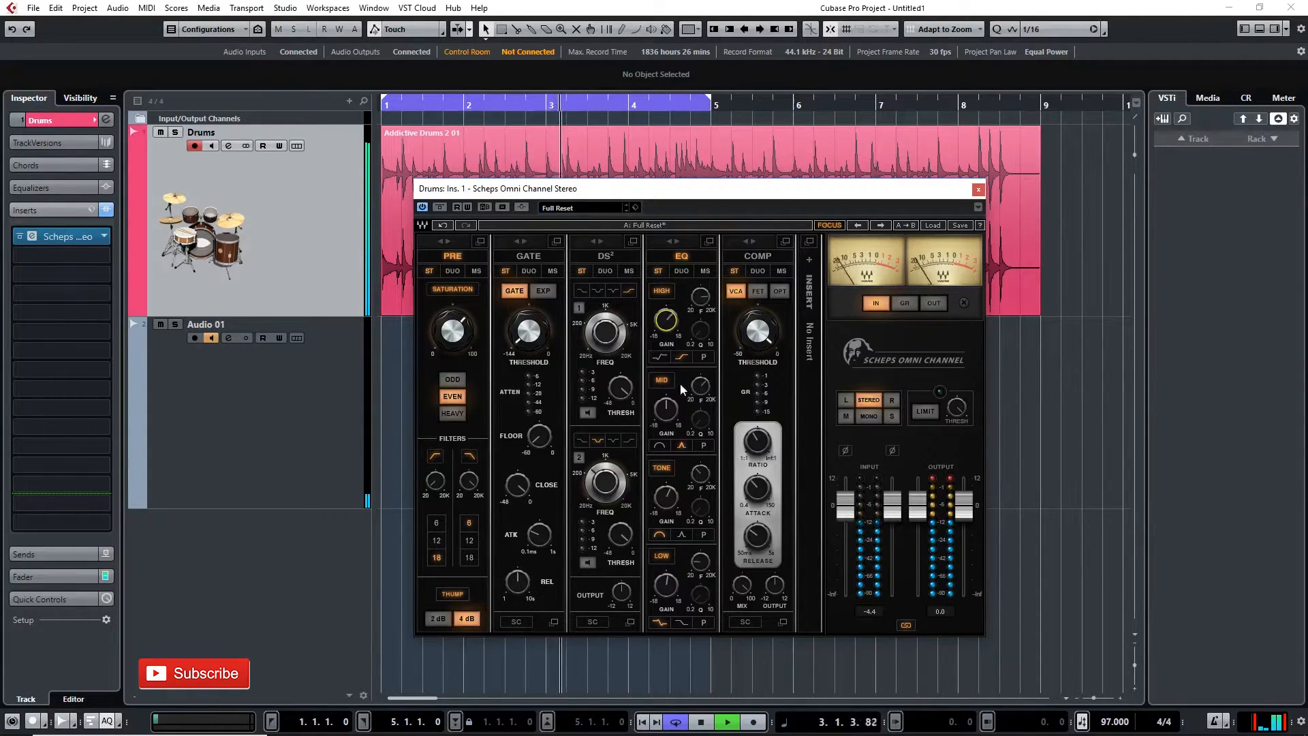
{"action": "left_click_drag", "start_coordinate": [678, 320], "coordinate": [678, 312]}
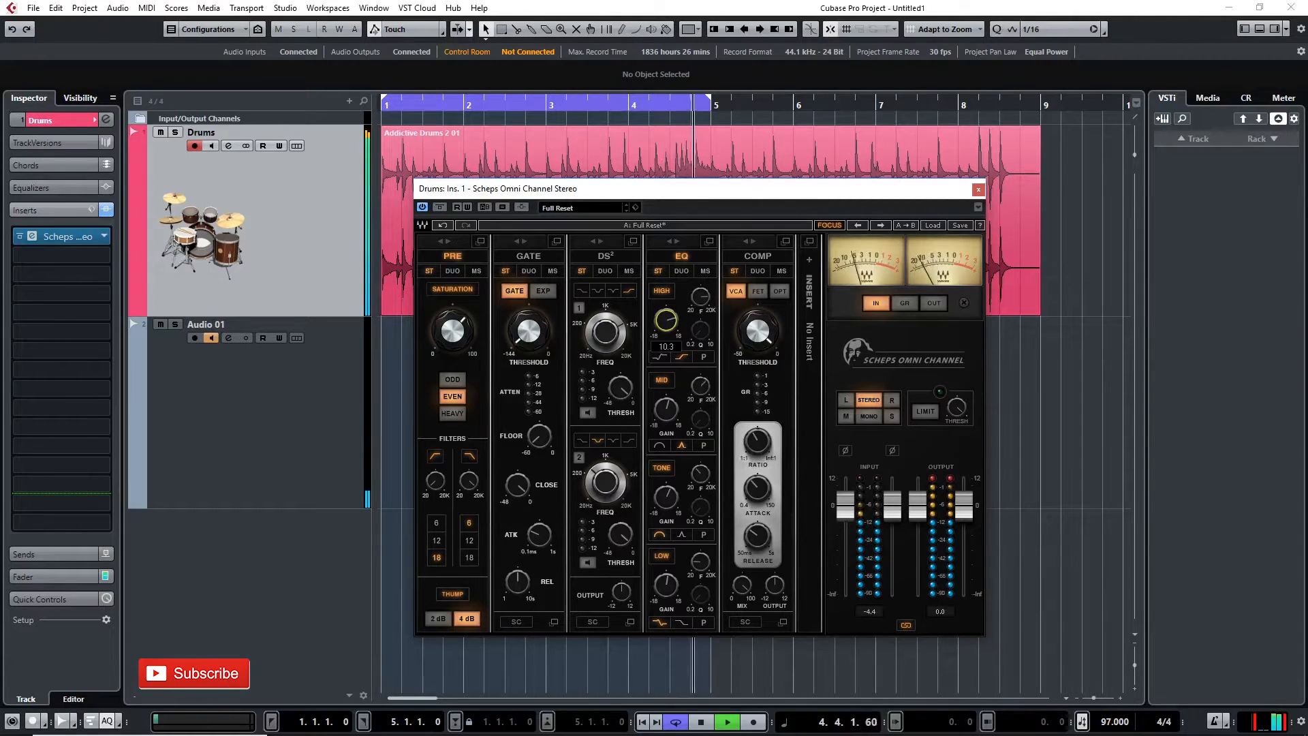
{"action": "left_click_drag", "start_coordinate": [669, 410], "coordinate": [669, 408]}
{"action": "left_click_drag", "start_coordinate": [666, 321], "coordinate": [666, 319]}
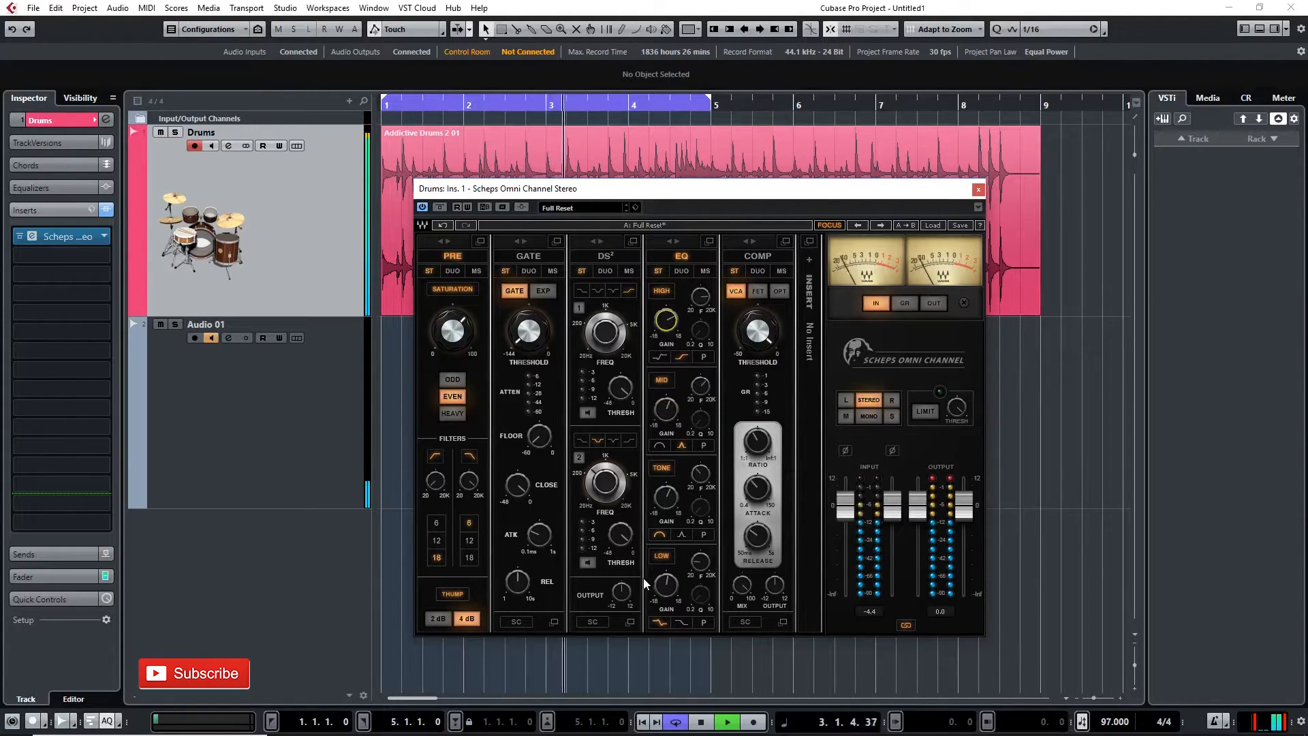
- Lower the COMP threshold to compress the drums and compare the FET, OPT and VCA modes
{"action": "left_click_drag", "start_coordinate": [758, 331], "coordinate": [758, 330]}
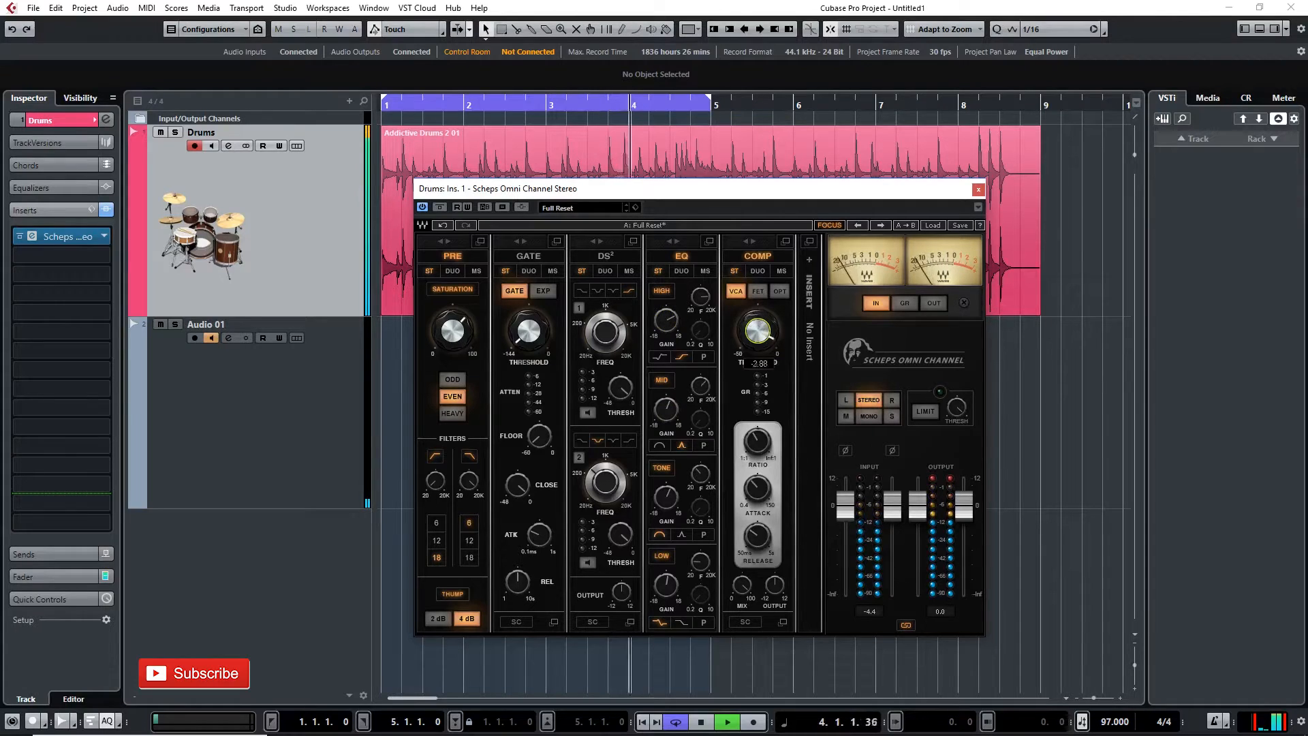
{"action": "left_click", "coordinate": [762, 541]}
{"action": "mouse_move", "coordinate": [758, 332]}
{"action": "left_mouse_down"}
{"action": "mouse_move", "coordinate": [758, 319]}
{"action": "mouse_move", "coordinate": [758, 343]}
{"action": "mouse_move", "coordinate": [757, 316]}
{"action": "mouse_move", "coordinate": [766, 334]}
{"action": "left_mouse_up"}
{"action": "left_click", "coordinate": [762, 289]}
{"action": "left_click", "coordinate": [778, 291]}
{"action": "left_click", "coordinate": [737, 292]}
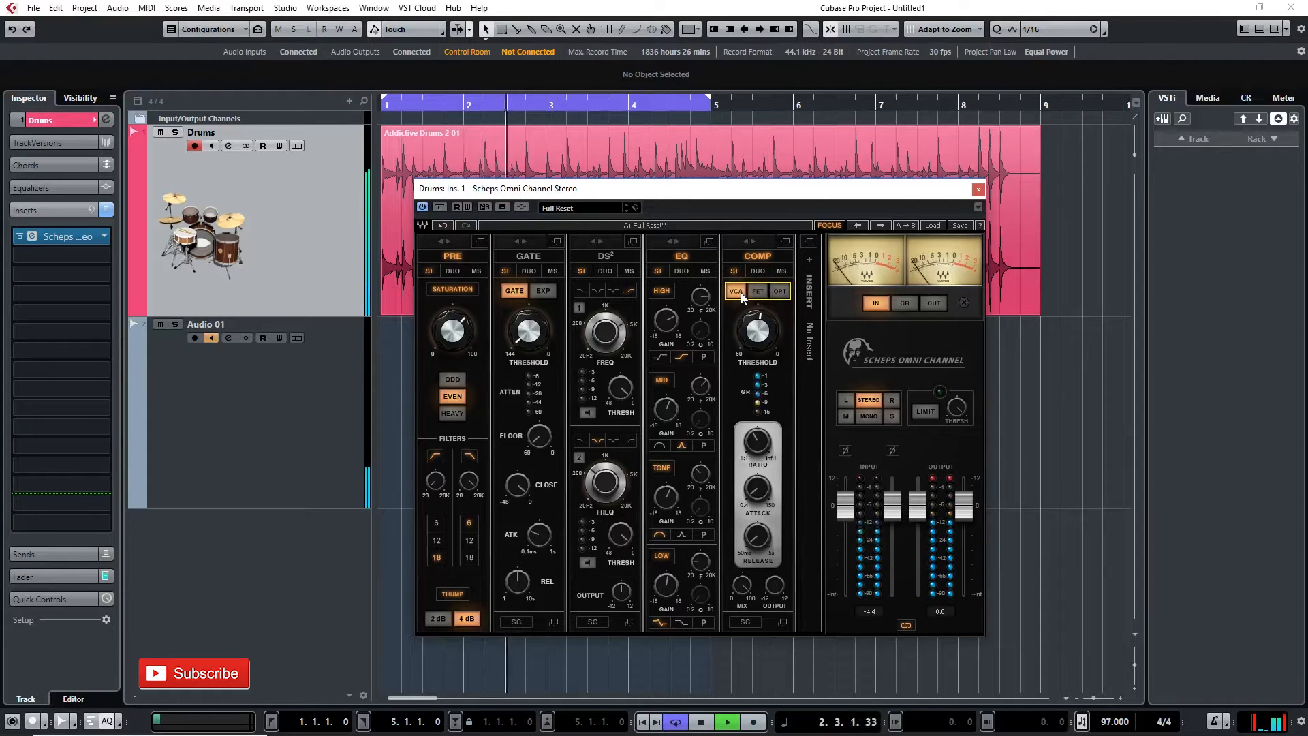
- Set the compressor to FET mode and readjust its threshold and mix
{"action": "left_click", "coordinate": [763, 292]}
{"action": "left_click_drag", "start_coordinate": [758, 331], "coordinate": [757, 329]}
{"action": "left_click_drag", "start_coordinate": [742, 585], "coordinate": [742, 594]}
{"action": "left_click_drag", "start_coordinate": [758, 330], "coordinate": [758, 330]}
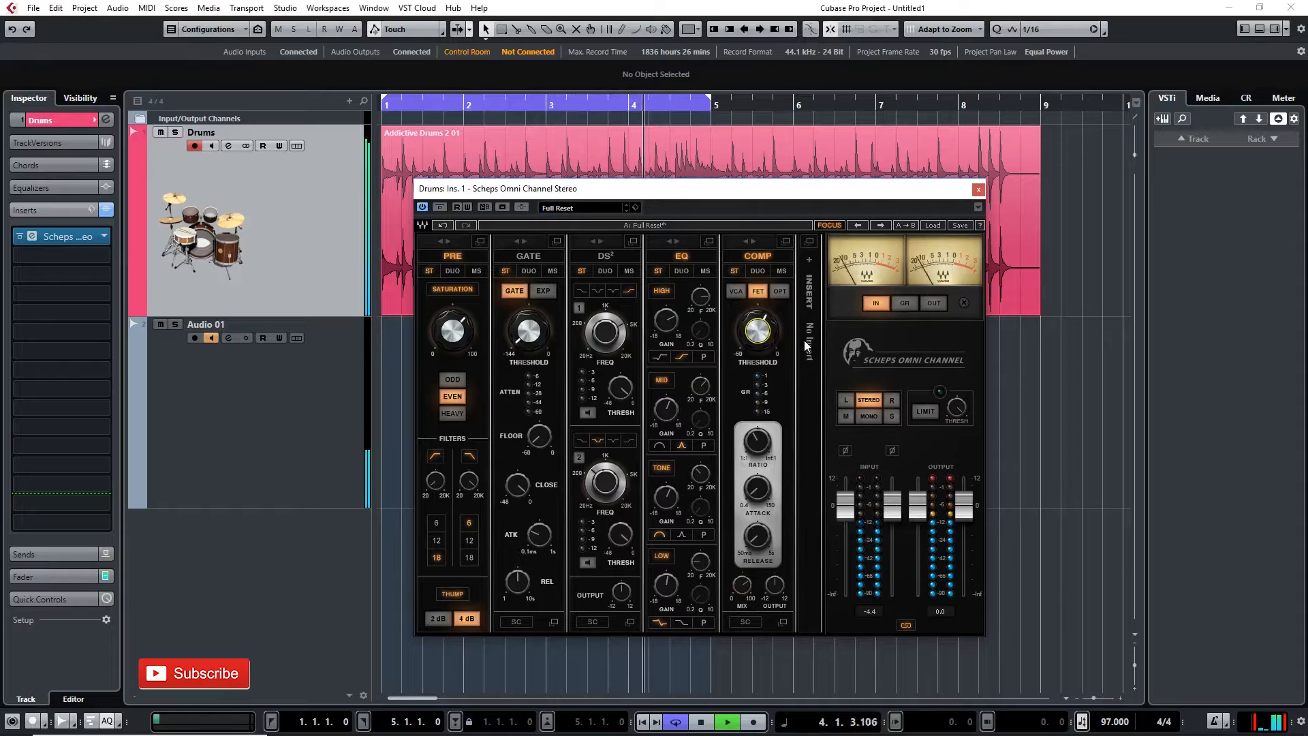
- Enable the output limiter with a threshold of -4.8 and reduce the compressor mix to 63.4
{"action": "left_click", "coordinate": [929, 411]}
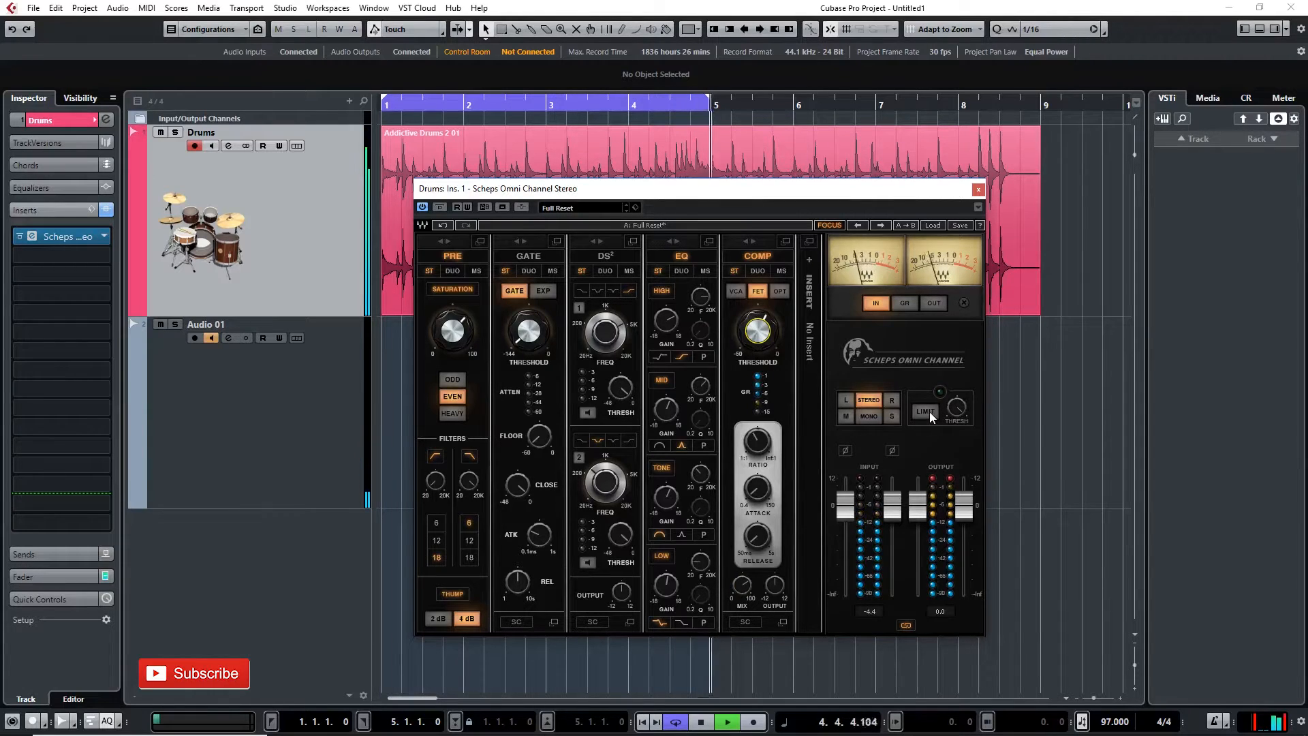
{"action": "left_click", "coordinate": [951, 476]}
{"action": "left_click_drag", "start_coordinate": [957, 407], "coordinate": [956, 425]}
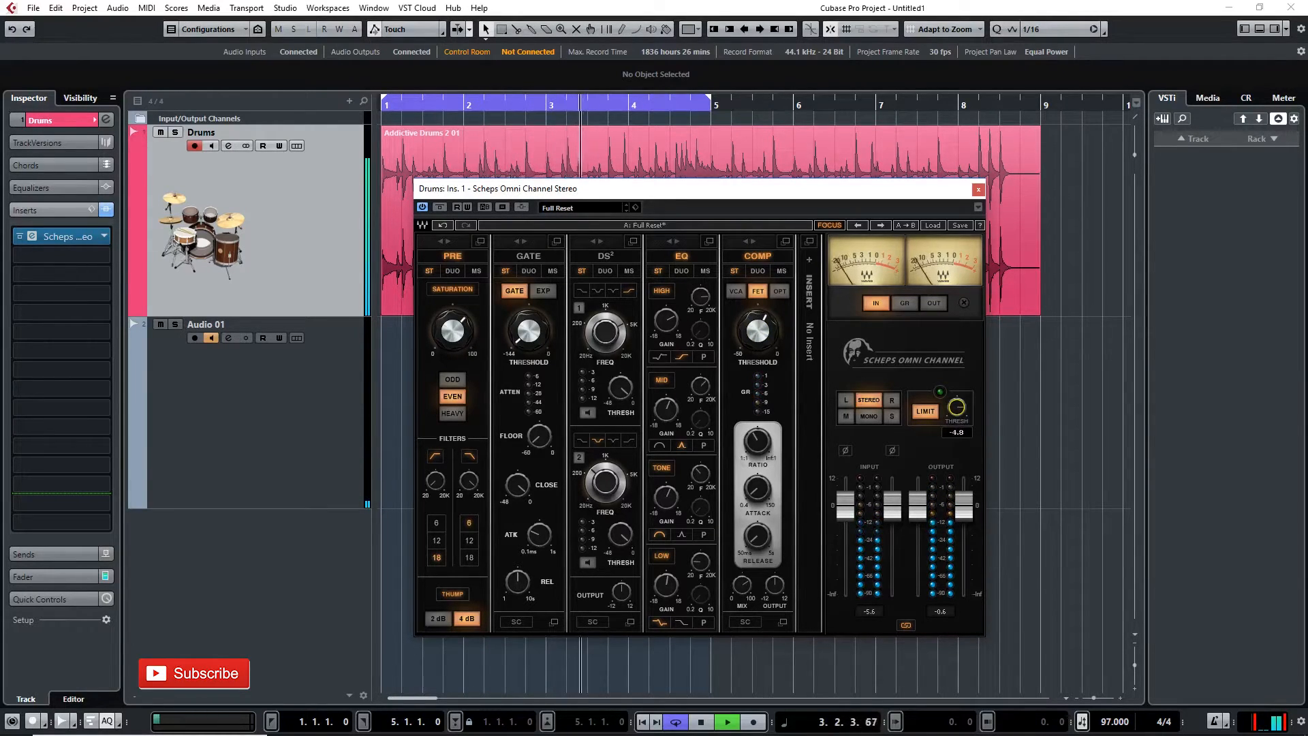
{"action": "left_click_drag", "start_coordinate": [742, 585], "coordinate": [742, 598]}
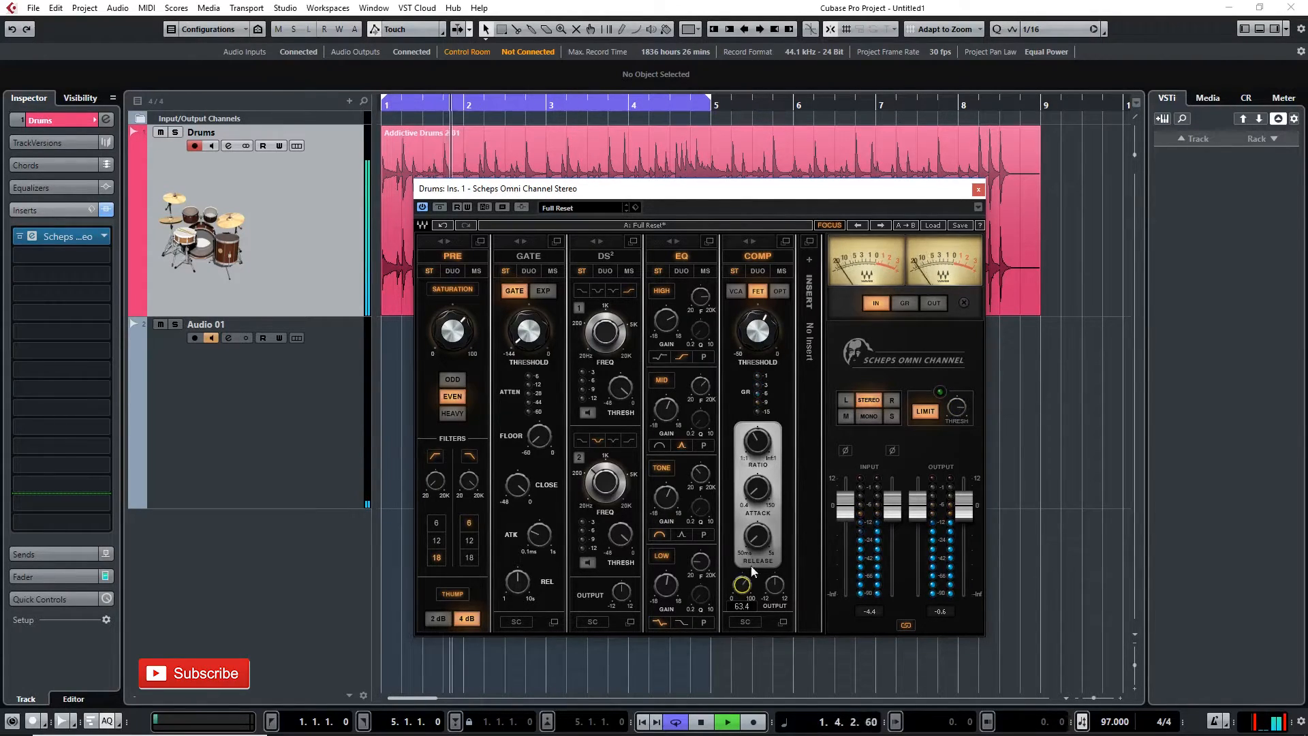
- Move the COMP module ahead of EQ and raise the TONE gain to 5.7 and the PRE saturation amount
{"action": "left_click_drag", "start_coordinate": [750, 241], "coordinate": [674, 241]}
{"action": "left_click_drag", "start_coordinate": [665, 587], "coordinate": [666, 590]}
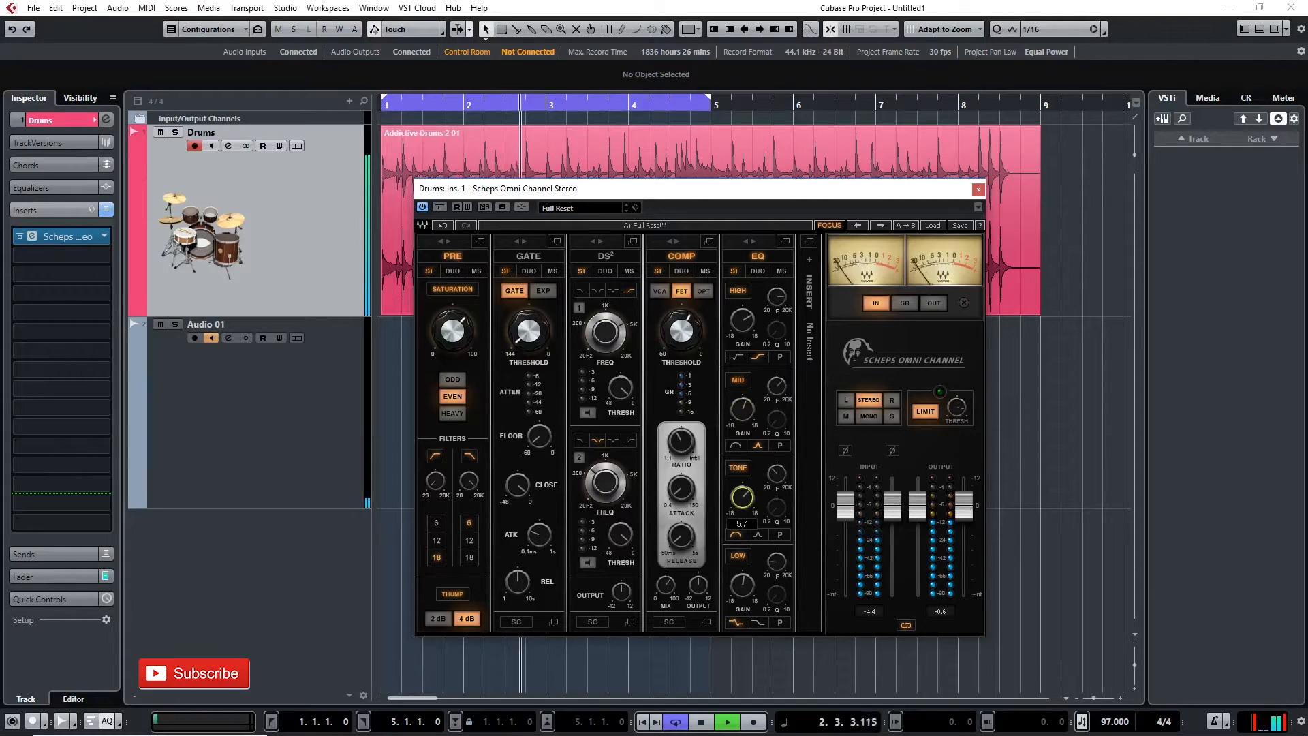
{"action": "mouse_move", "coordinate": [453, 331]}
{"action": "left_click_drag", "start_coordinate": [452, 331], "coordinate": [453, 316]}
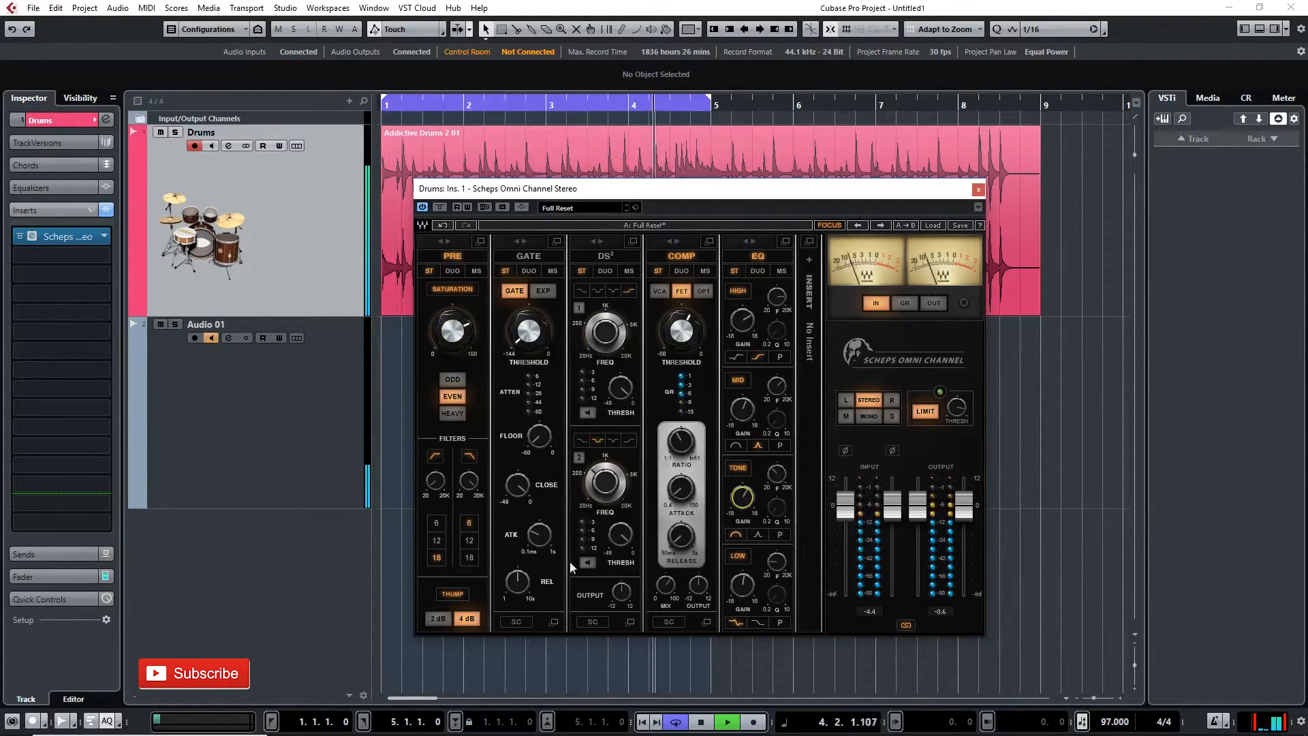
- Extend the playback loop to bar 9, set the compressor mix to 100 and readjust the limiter threshold
{"action": "left_click", "coordinate": [1042, 106], "text": "alt"}
{"action": "left_click_drag", "start_coordinate": [666, 585], "coordinate": [666, 614]}
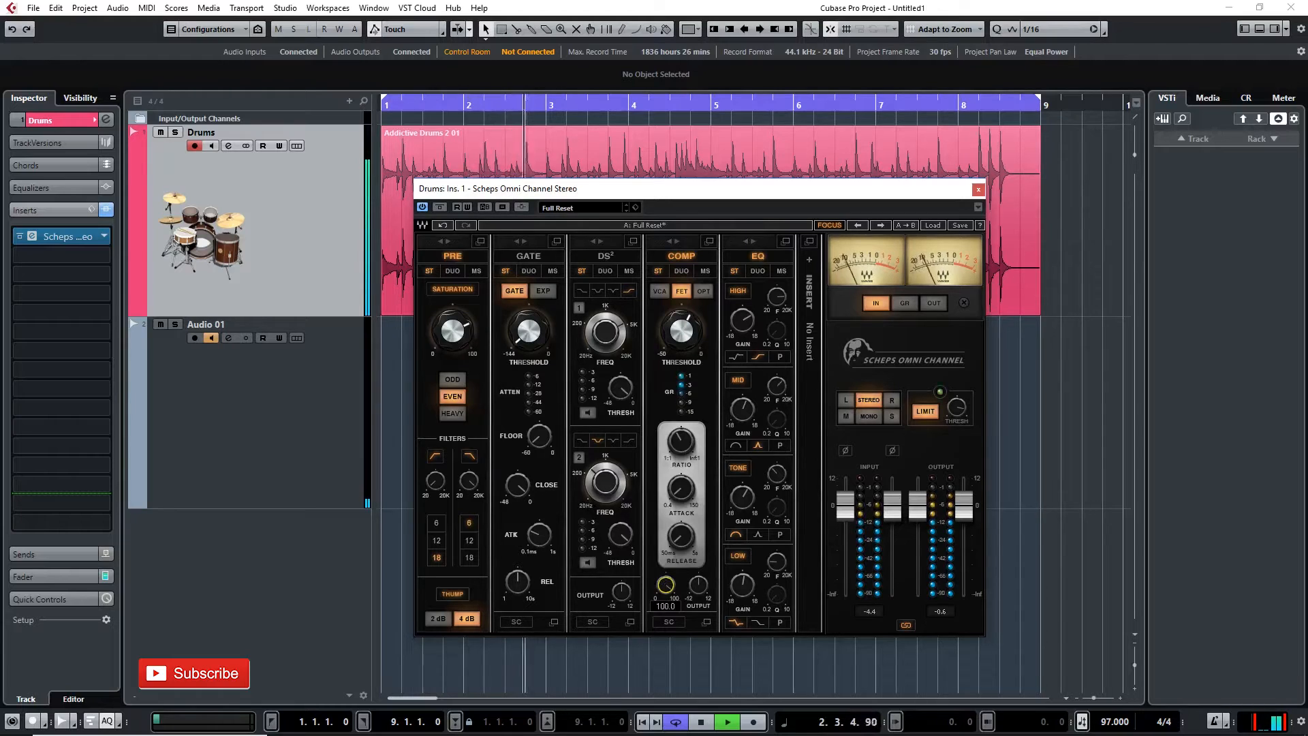
{"action": "left_click_drag", "start_coordinate": [957, 407], "coordinate": [956, 414]}
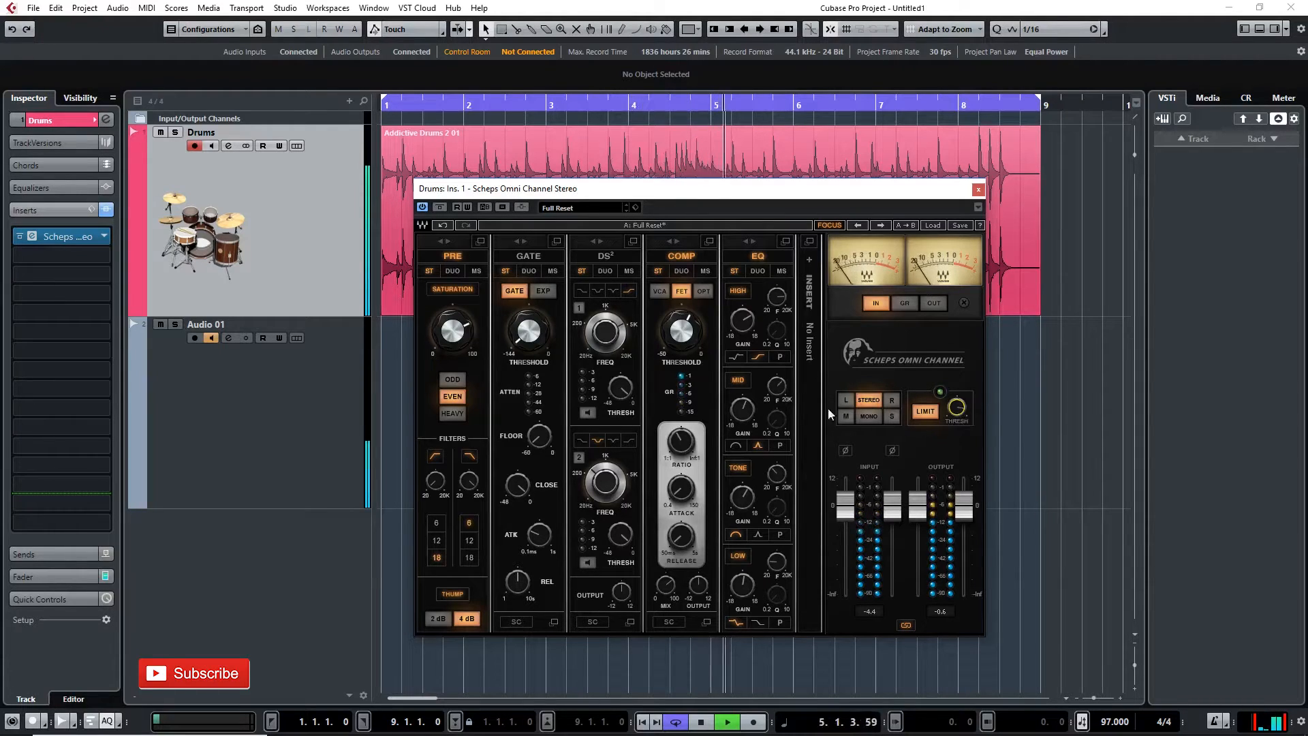
- Switch the EQ HIGH and MID bands to their first curve shapes and readjust the HIGH band
{"action": "left_click_drag", "start_coordinate": [745, 324], "coordinate": [778, 302]}
{"action": "left_click", "coordinate": [737, 357]}
{"action": "left_click", "coordinate": [736, 445]}
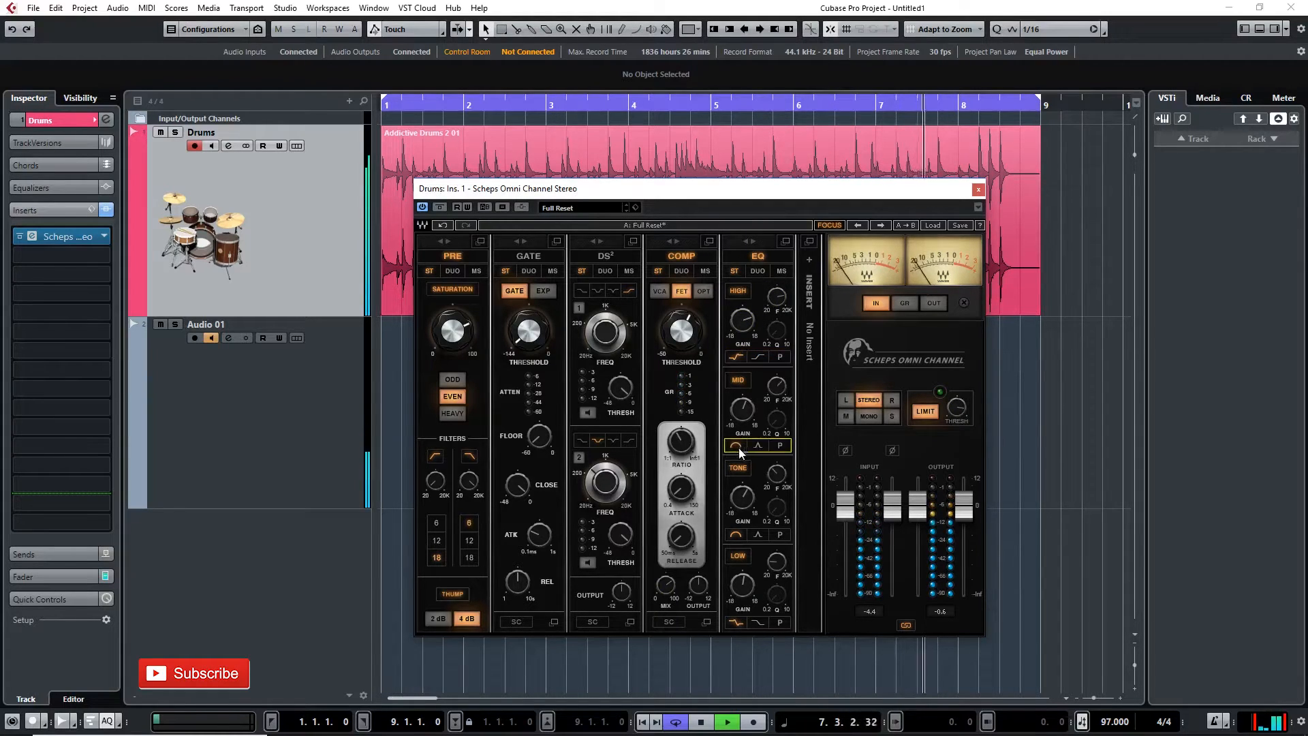
{"action": "left_click_drag", "start_coordinate": [743, 323], "coordinate": [743, 327]}
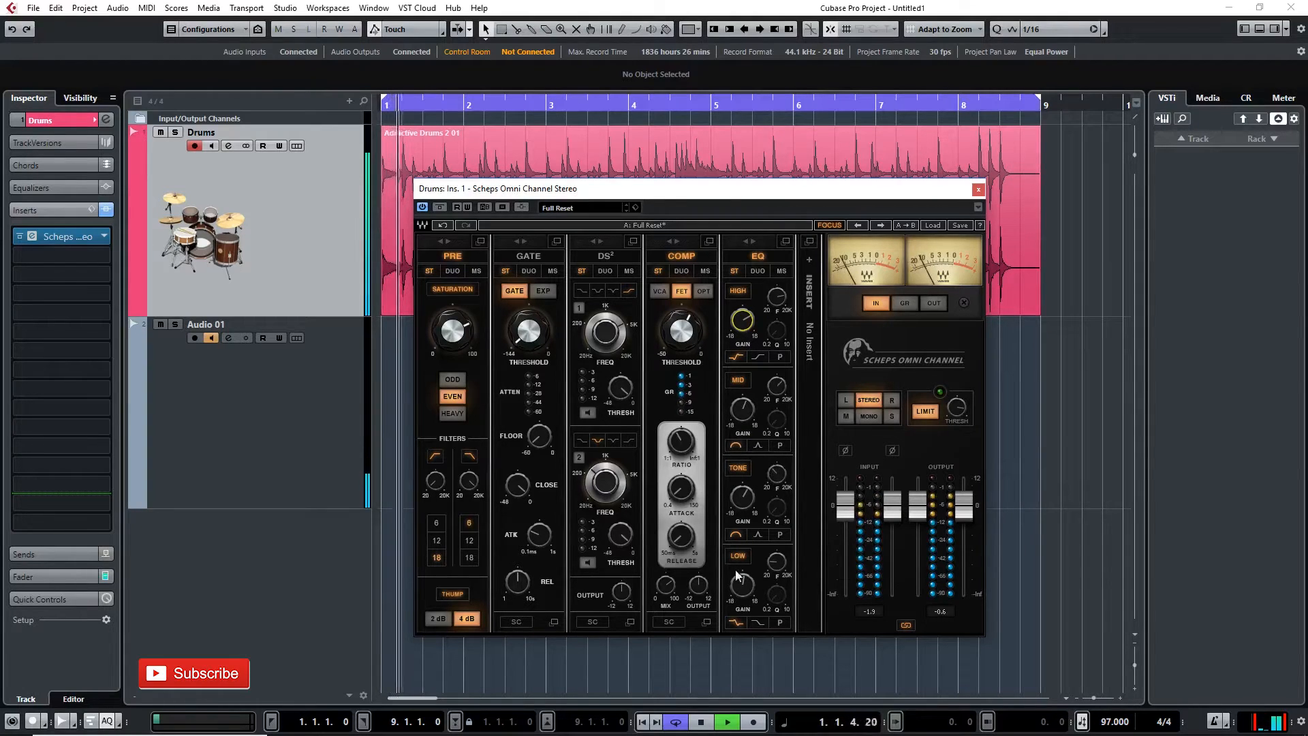
- Switch the EQ LOW band to its second curve shape with 3.7 gain and fine-tune the HIGH gain
{"action": "left_click", "coordinate": [756, 623]}
{"action": "left_click_drag", "start_coordinate": [743, 584], "coordinate": [742, 581]}
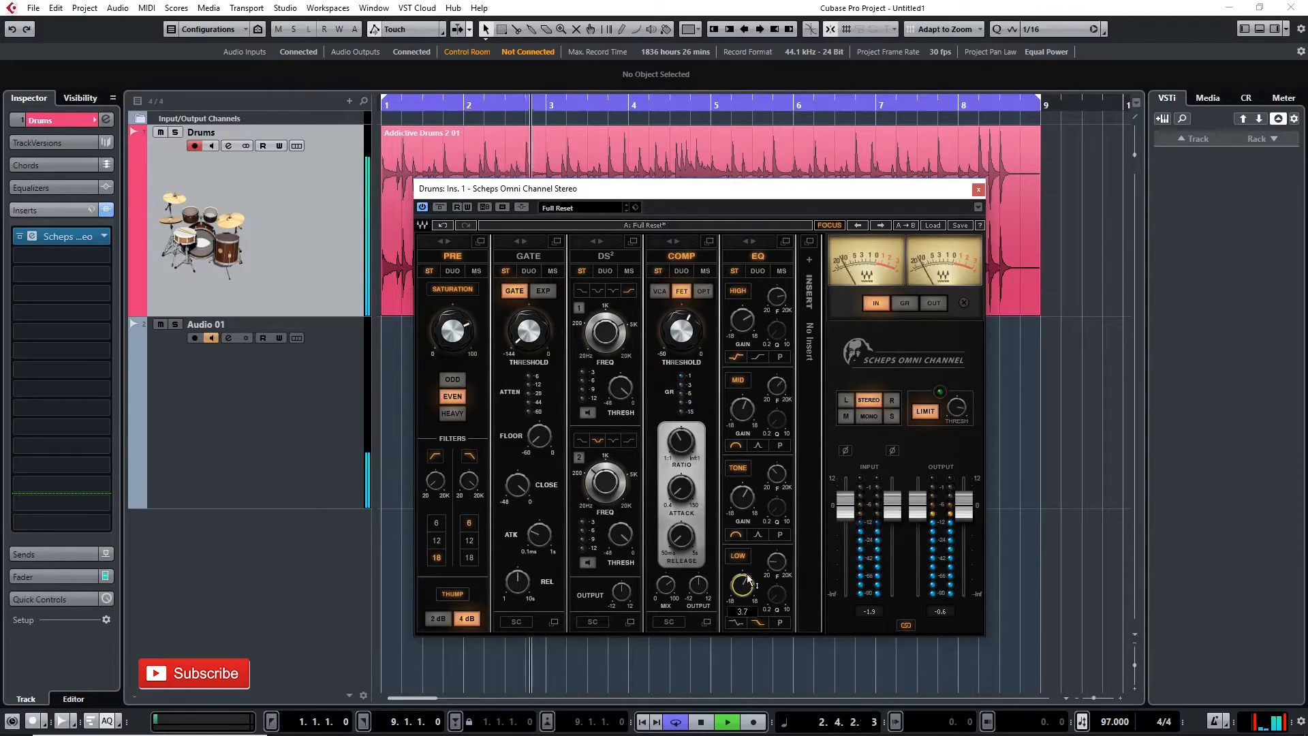
{"action": "left_click_drag", "start_coordinate": [742, 320], "coordinate": [742, 317]}
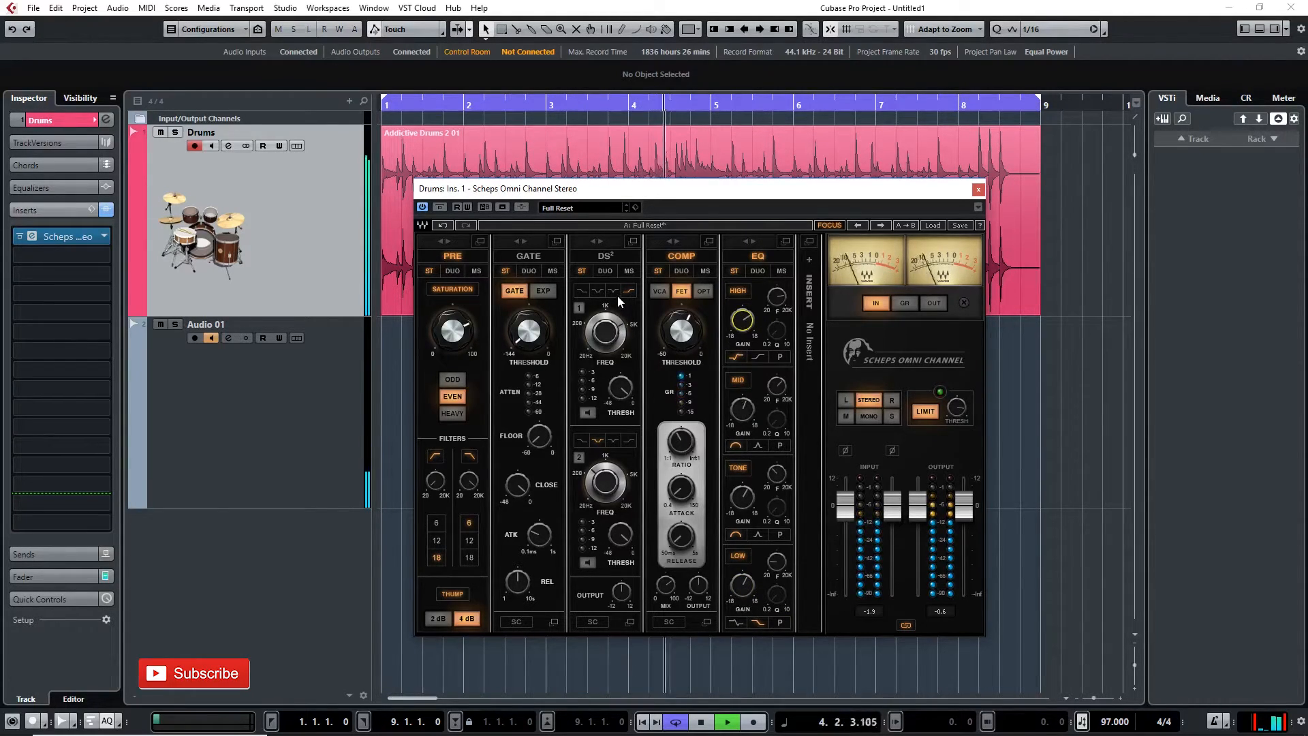
- Try the compressor in VCA mode and readjust its threshold and mix
{"action": "left_click", "coordinate": [660, 291]}
{"action": "left_click", "coordinate": [681, 331]}
{"action": "left_click_drag", "start_coordinate": [666, 585], "coordinate": [666, 592]}
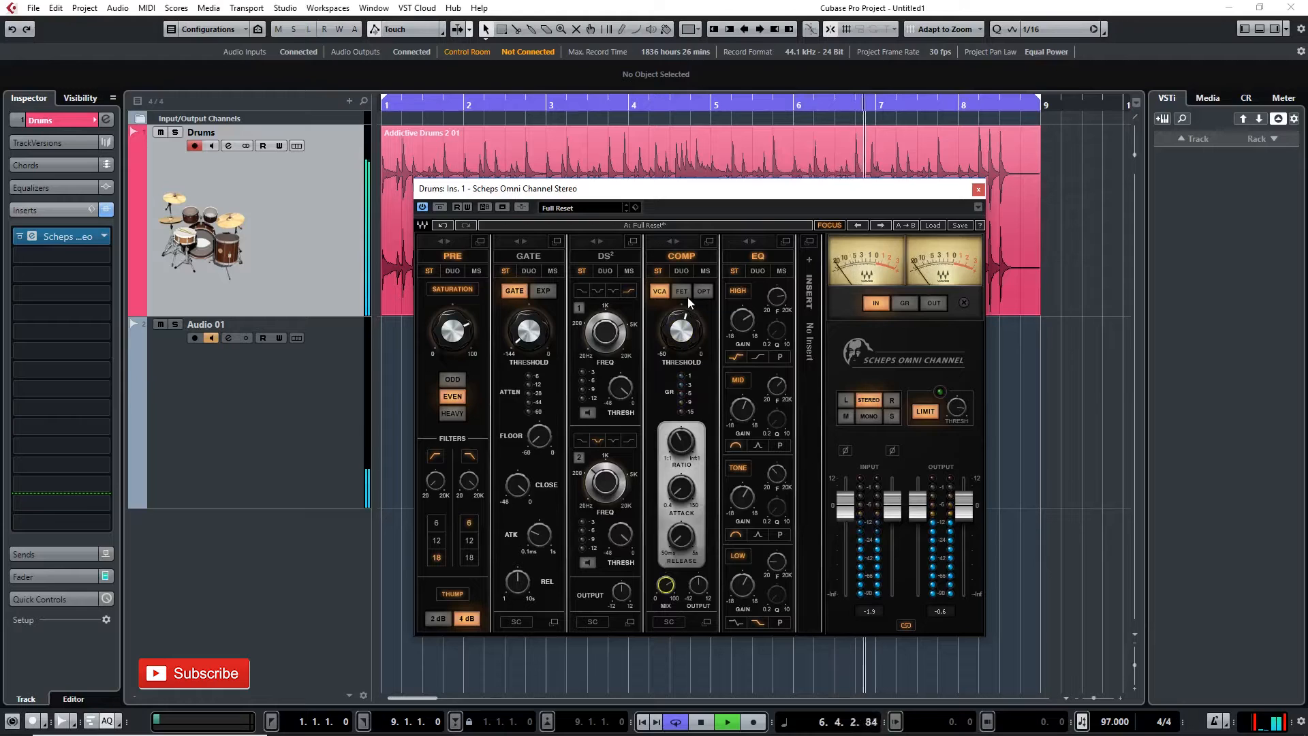
- Change the PRE saturation to HEAVY and adjust its amount, and return the compressor to FET mode
{"action": "left_click", "coordinate": [452, 413]}
{"action": "left_click", "coordinate": [452, 330]}
{"action": "left_click_drag", "start_coordinate": [452, 331], "coordinate": [452, 328]}
{"action": "left_click", "coordinate": [681, 291]}
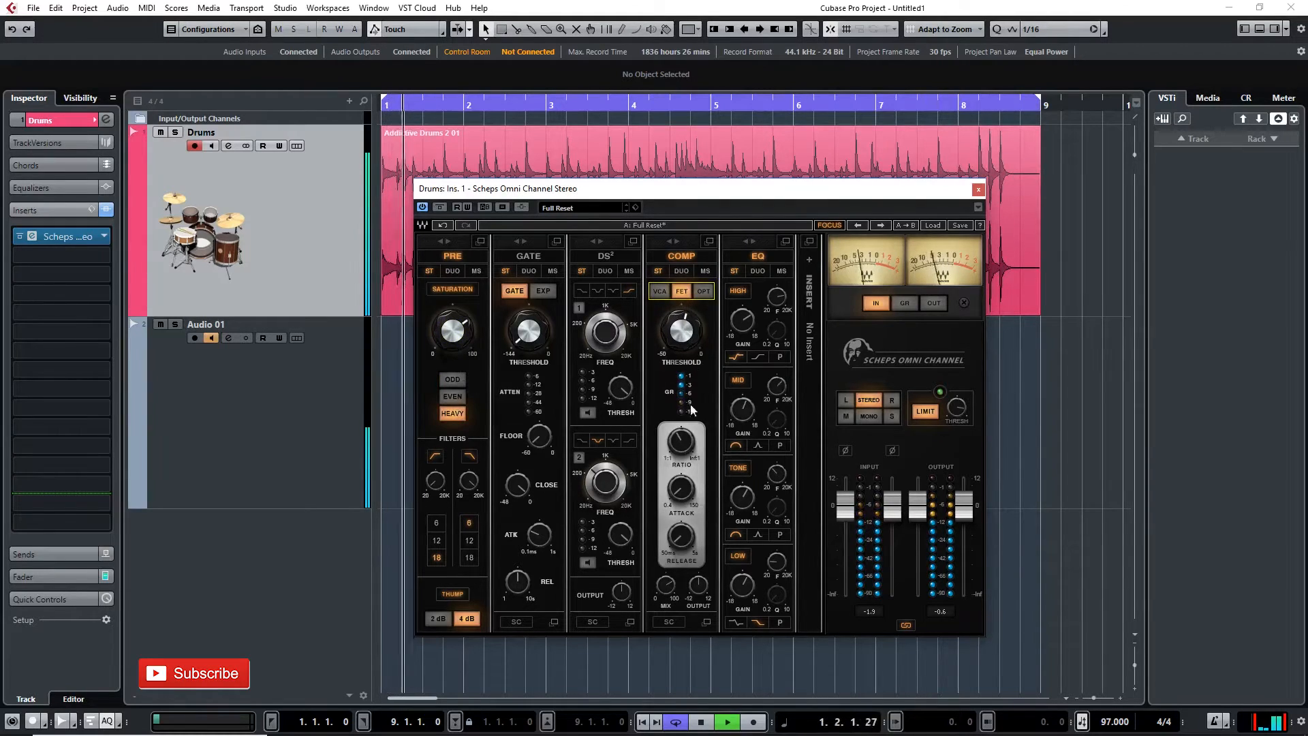
{"action": "left_click", "coordinate": [666, 584]}
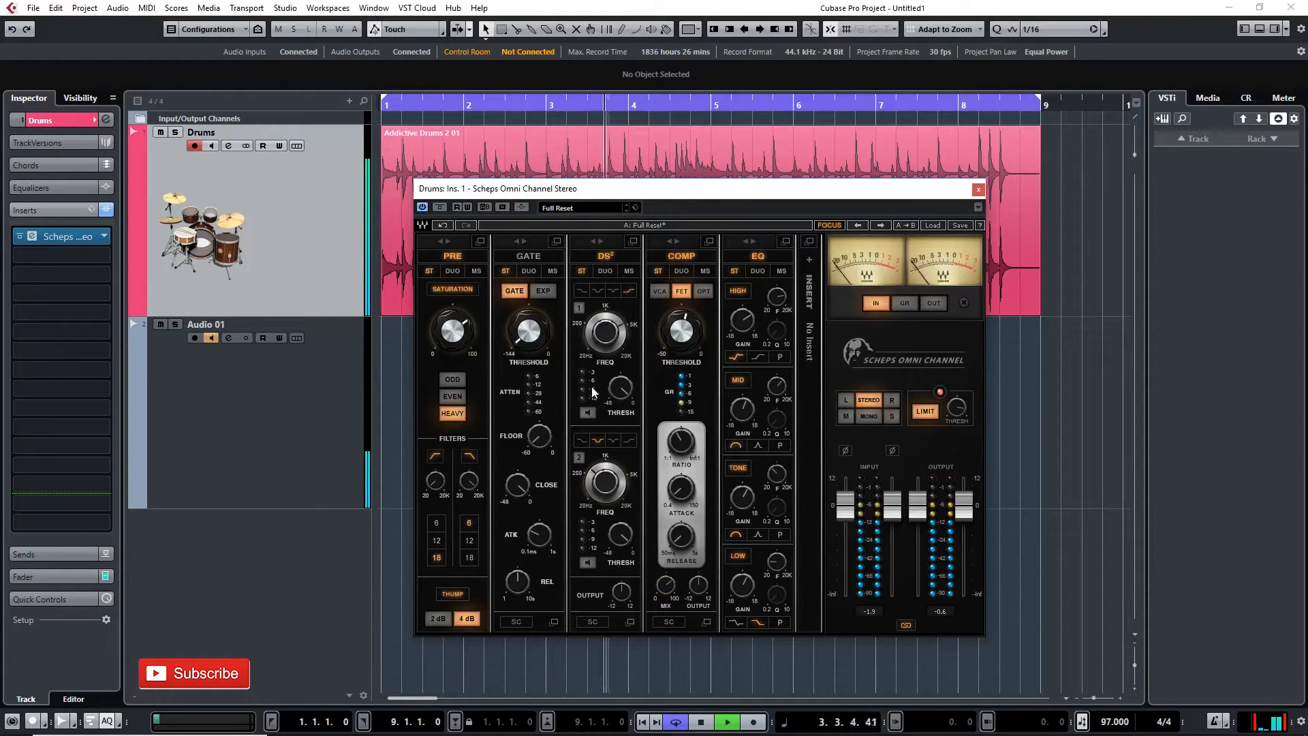
- Solo DS² band 1, select its third filter shape, tune the frequency, set the threshold to about -22, and end the solo
{"action": "left_click", "coordinate": [587, 413]}
{"action": "left_click_drag", "start_coordinate": [605, 335], "coordinate": [605, 341]}
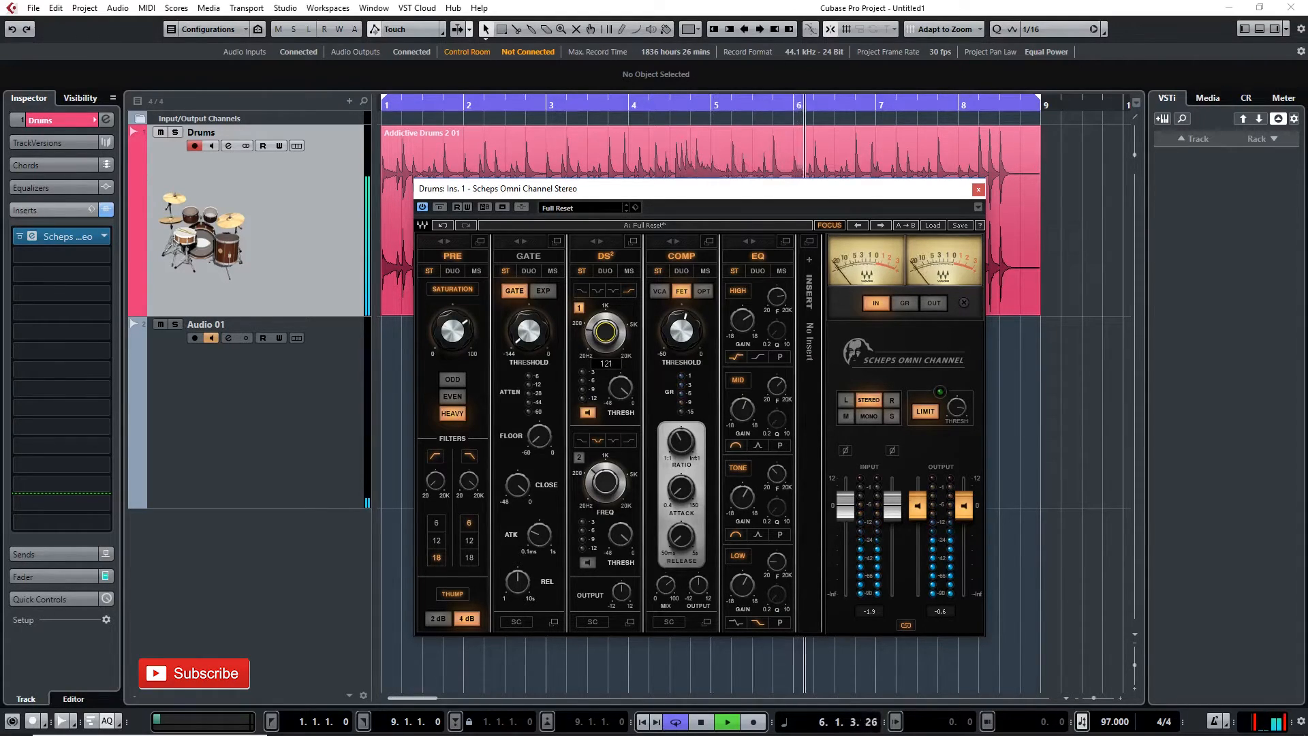
{"action": "left_click", "coordinate": [614, 291]}
{"action": "left_click_drag", "start_coordinate": [605, 333], "coordinate": [605, 322]}
{"action": "left_click_drag", "start_coordinate": [621, 388], "coordinate": [621, 394]}
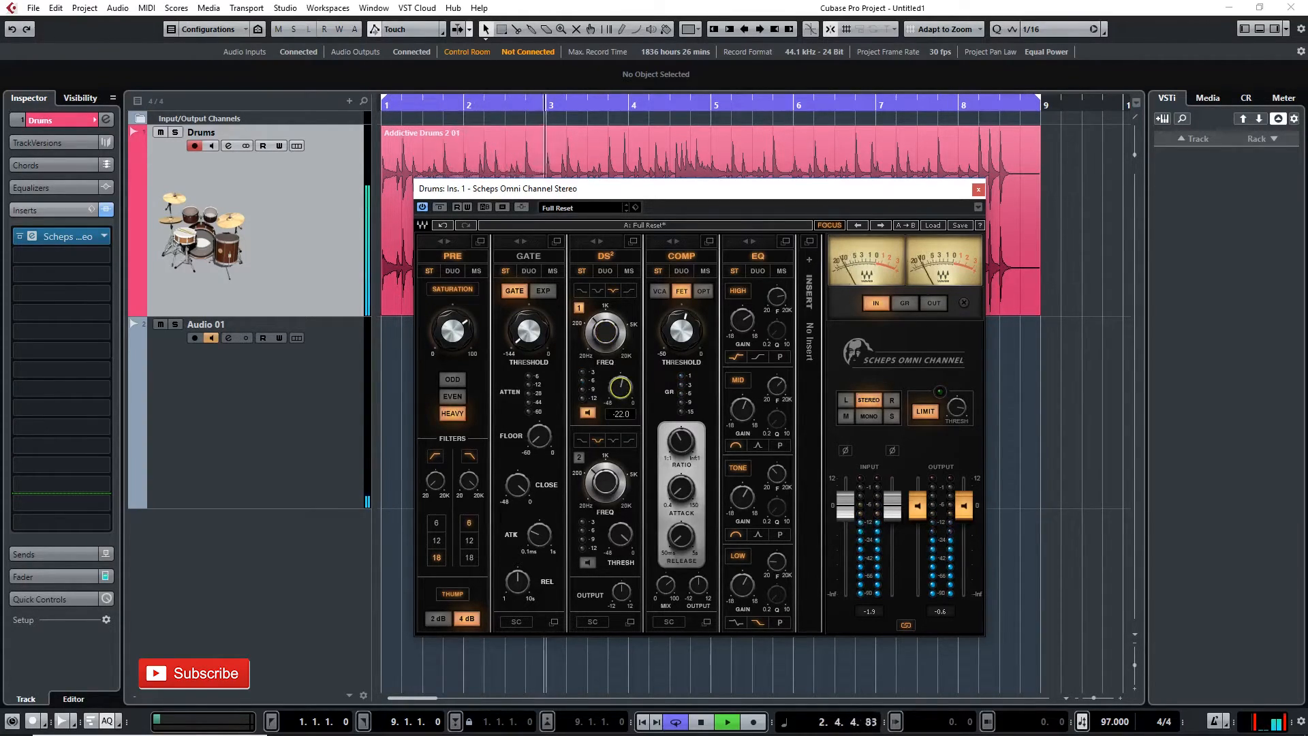
{"action": "left_click", "coordinate": [588, 413]}
{"action": "left_click_drag", "start_coordinate": [620, 387], "coordinate": [621, 388]}
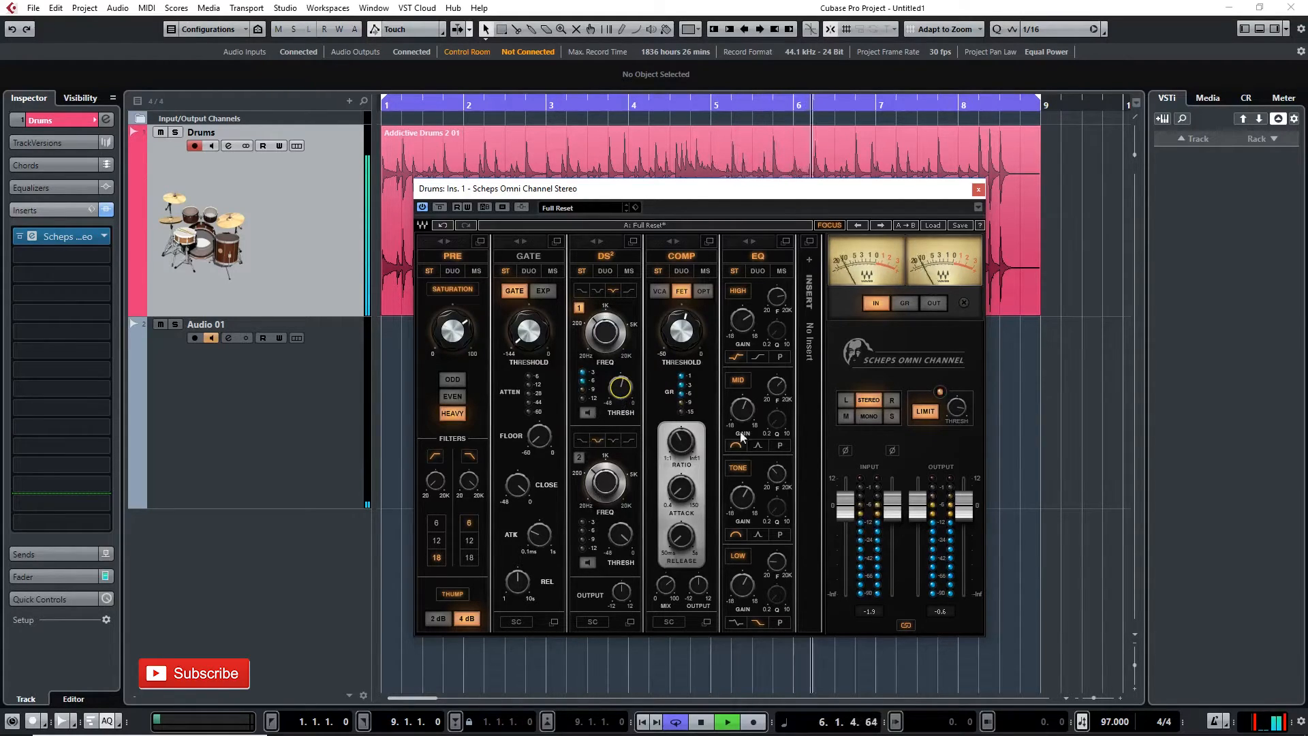
- Try DS² band 2 in solo with its third filter shape at 396 Hz, and switch the band off
{"action": "left_click", "coordinate": [579, 455]}
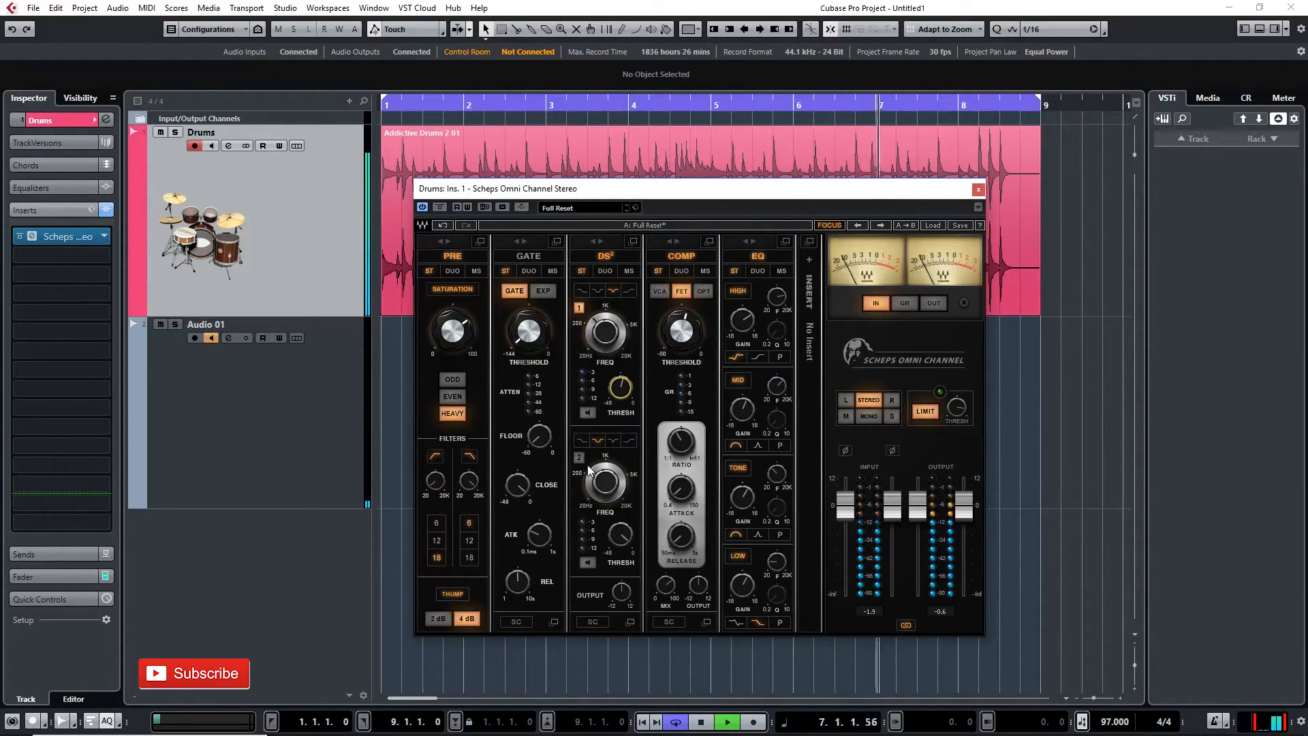
{"action": "left_click", "coordinate": [588, 563]}
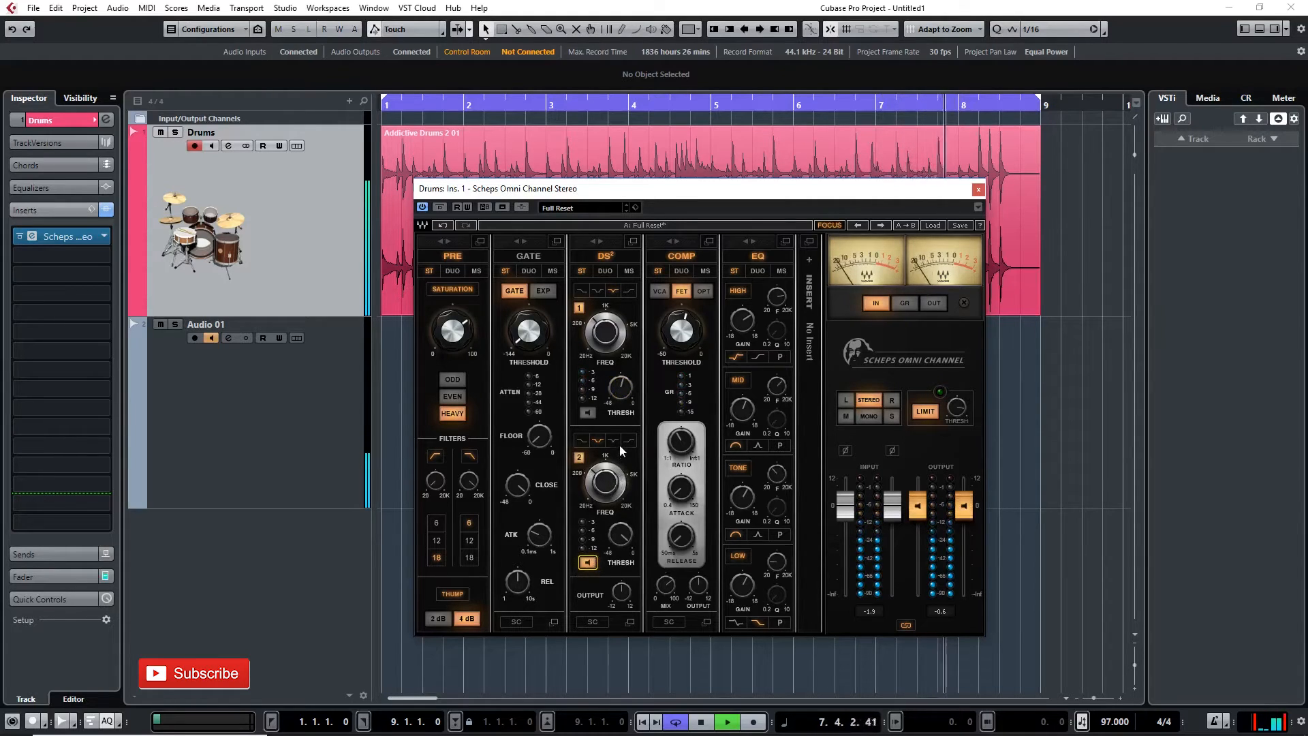
{"action": "left_click_drag", "start_coordinate": [613, 477], "coordinate": [613, 470]}
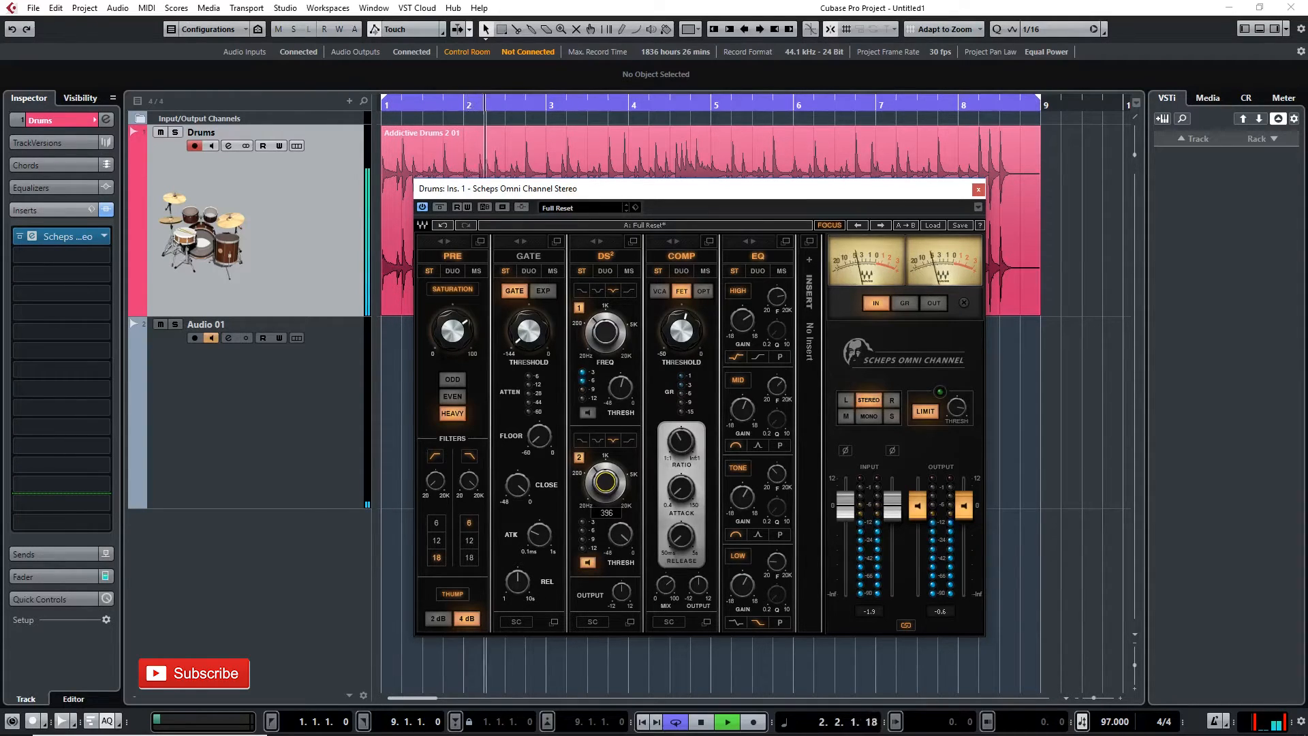
{"action": "left_click", "coordinate": [579, 458]}
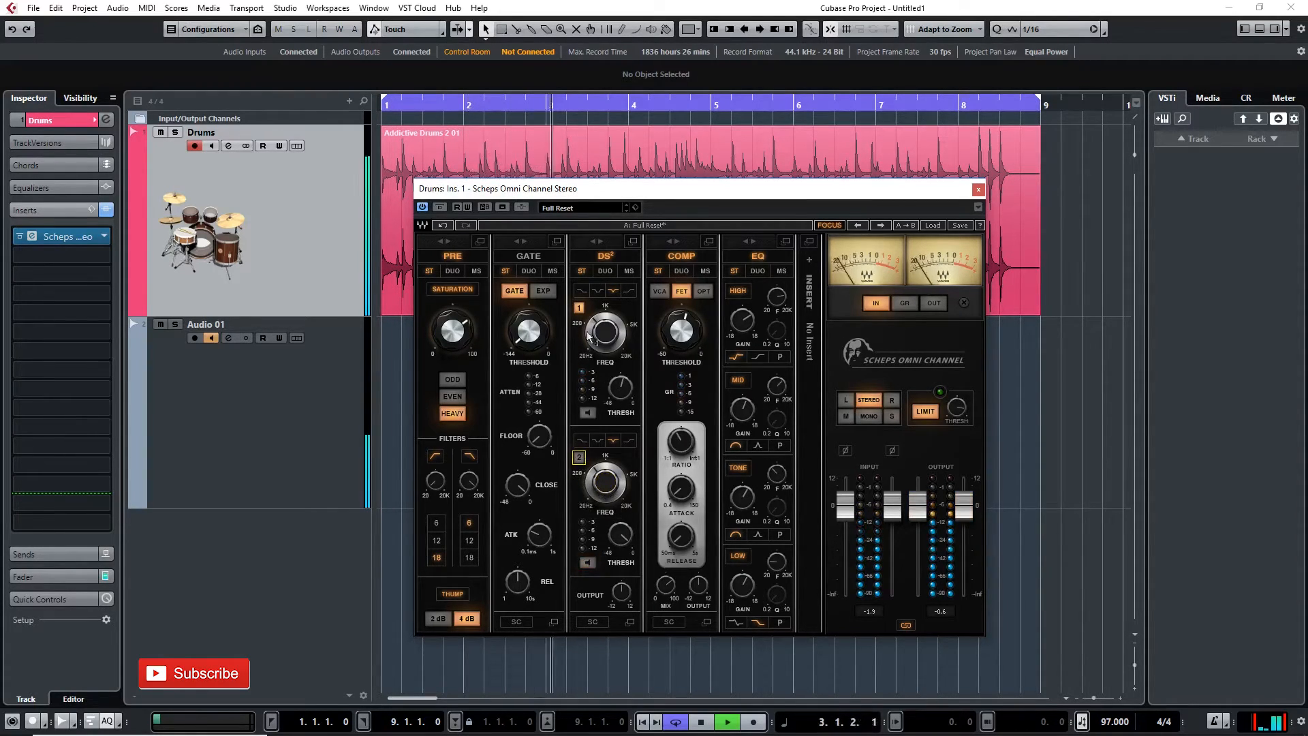
- Solo DS² band 1, select its third filter shape, and set the frequency to about 327 and the threshold to about -25.7
{"action": "left_click", "coordinate": [588, 413]}
{"action": "left_click", "coordinate": [606, 332]}
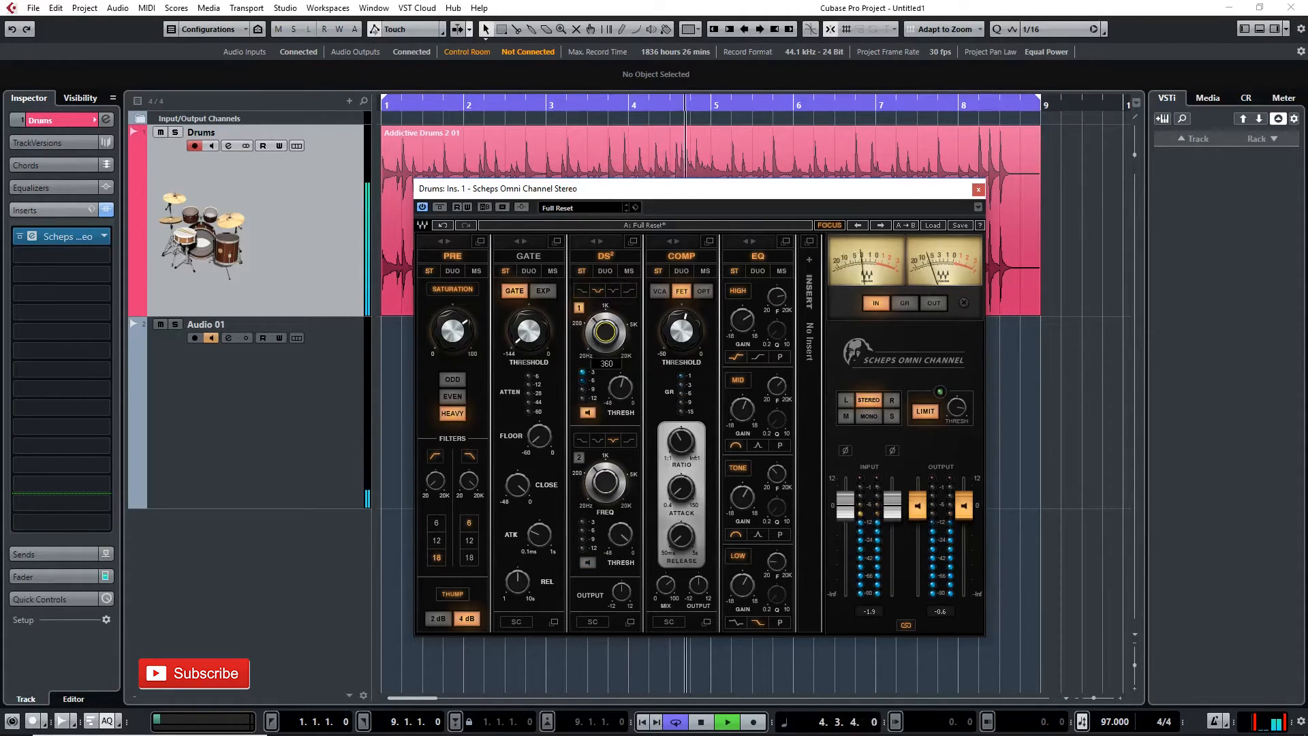
{"action": "left_click", "coordinate": [614, 291]}
{"action": "left_click_drag", "start_coordinate": [608, 333], "coordinate": [609, 341]}
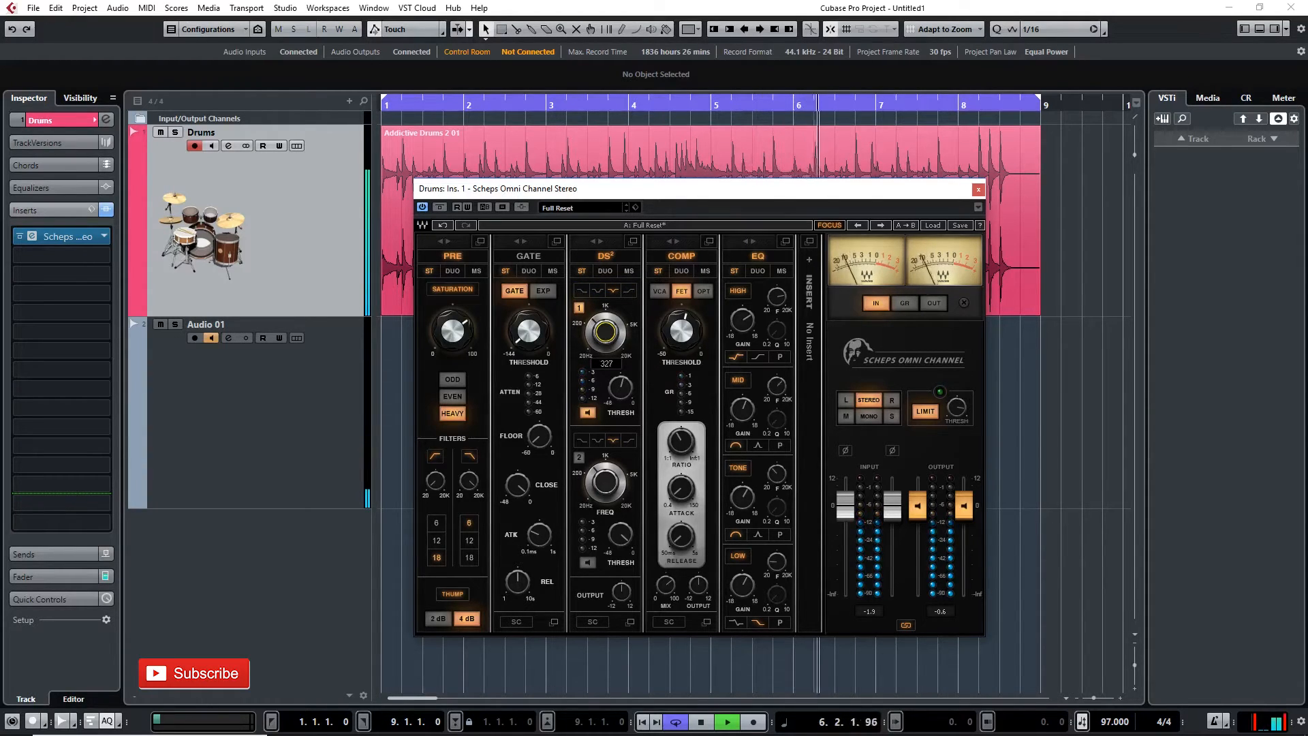
{"action": "left_click", "coordinate": [620, 388]}
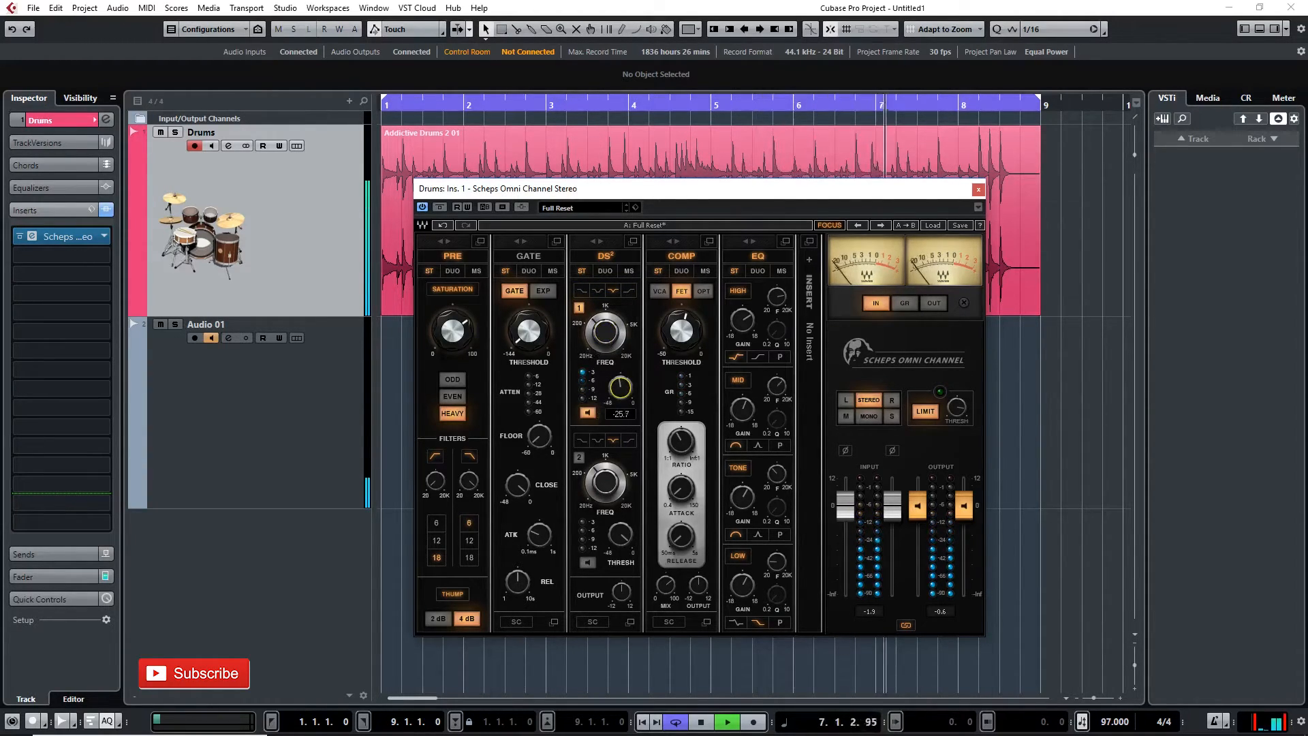
- Readjust the DS² band 1 frequency, compare its second filter shape with the third, keep the third, and end the solo
{"action": "left_click_drag", "start_coordinate": [606, 333], "coordinate": [605, 346]}
{"action": "left_click", "coordinate": [597, 291]}
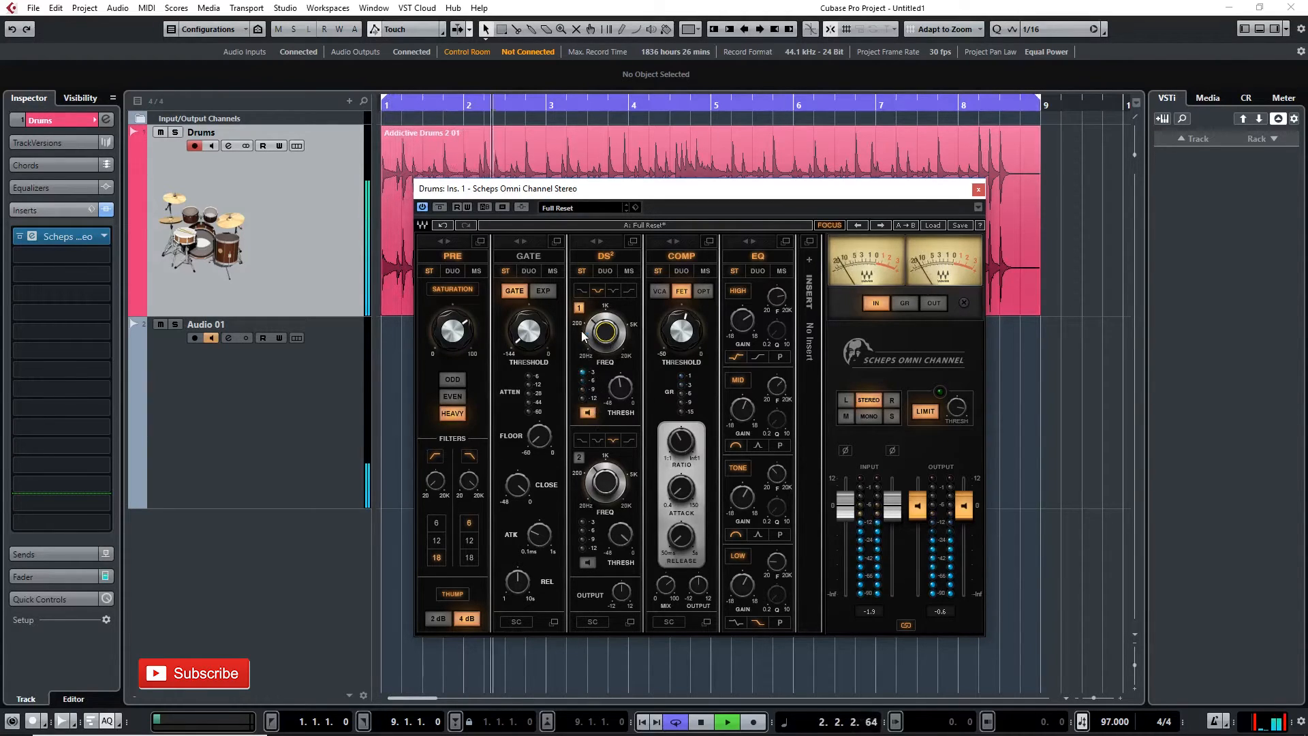
{"action": "left_click", "coordinate": [614, 291]}
{"action": "left_click", "coordinate": [587, 413]}
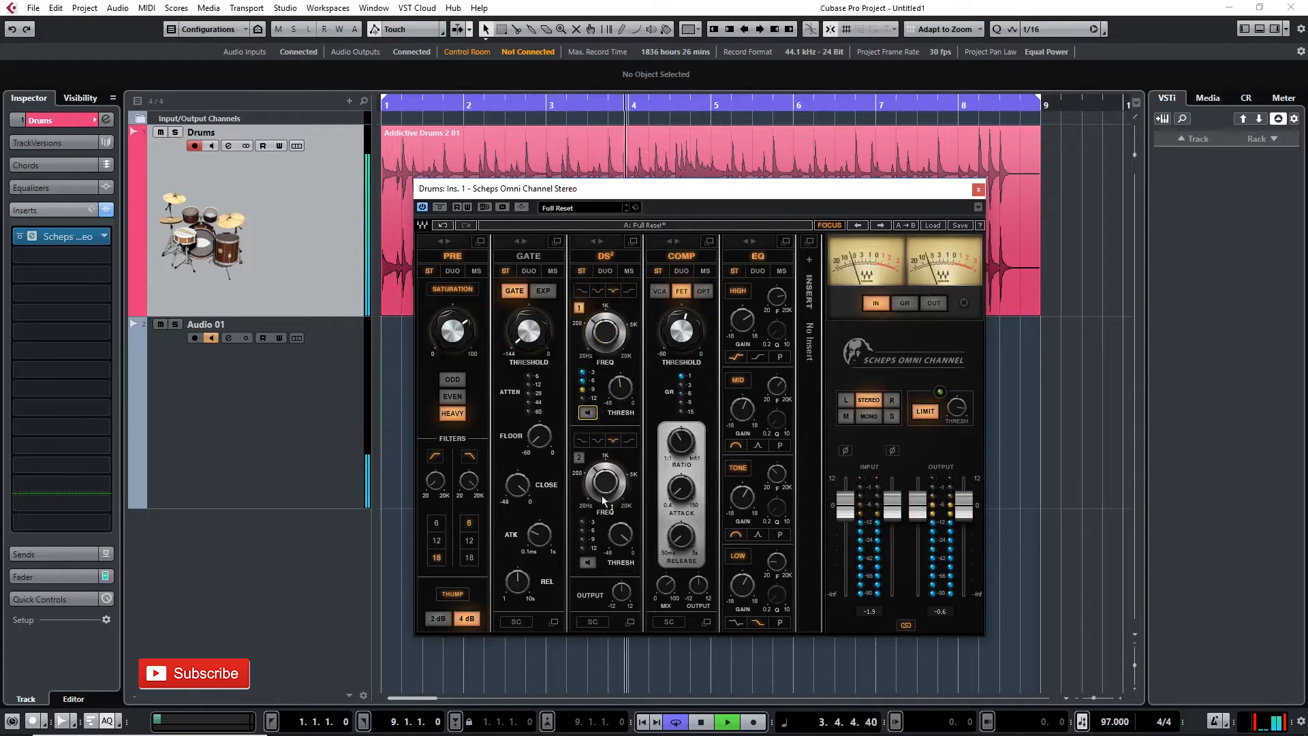
- Switch DS² band 2 on and try its second filter shape while adjusting its frequency and threshold
{"action": "left_click_drag", "start_coordinate": [620, 534], "coordinate": [620, 573]}
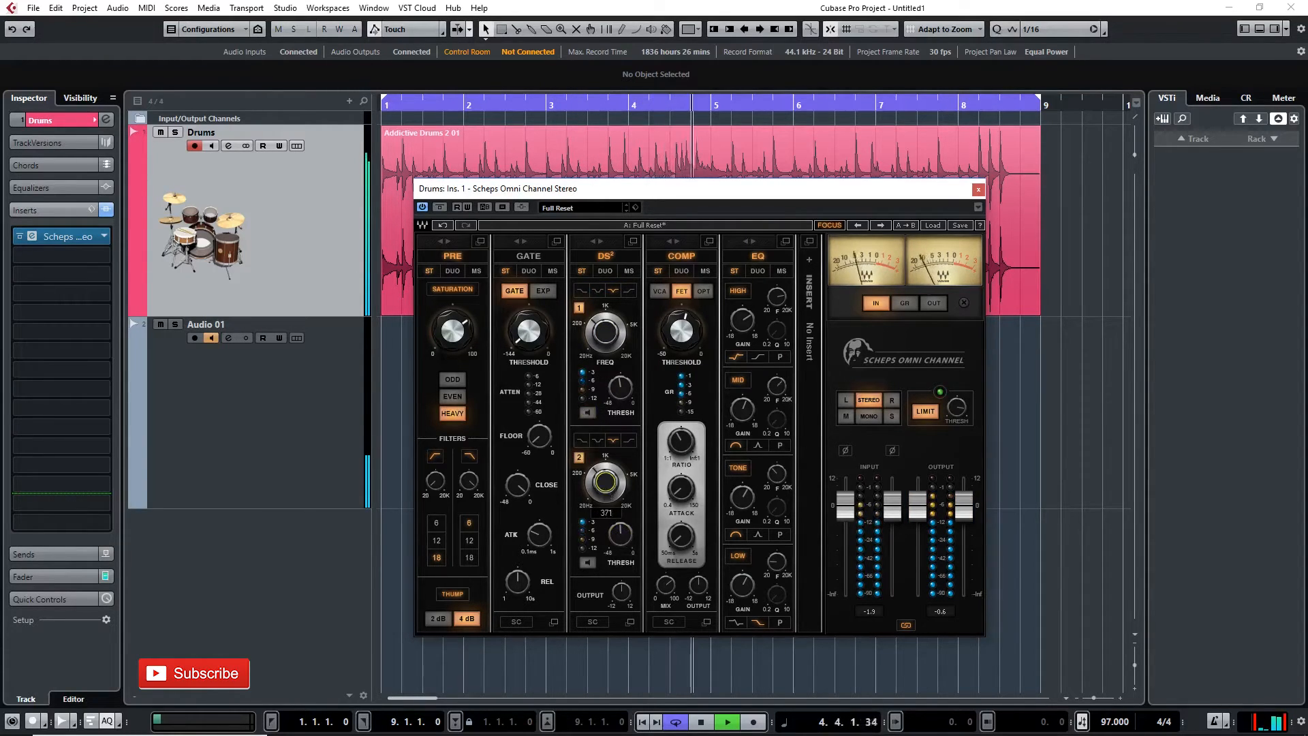
{"action": "left_click", "coordinate": [596, 440]}
{"action": "left_click_drag", "start_coordinate": [605, 483], "coordinate": [605, 488]}
{"action": "left_click_drag", "start_coordinate": [621, 534], "coordinate": [605, 481]}
- Solo DS² band 2 with its third filter shape, set the threshold to about -24.6, end the solo, and set the frequency to about 2030
{"action": "left_click", "coordinate": [588, 562]}
{"action": "left_click", "coordinate": [614, 441]}
{"action": "left_click_drag", "start_coordinate": [620, 534], "coordinate": [620, 542]}
{"action": "left_click_drag", "start_coordinate": [604, 482], "coordinate": [604, 502]}
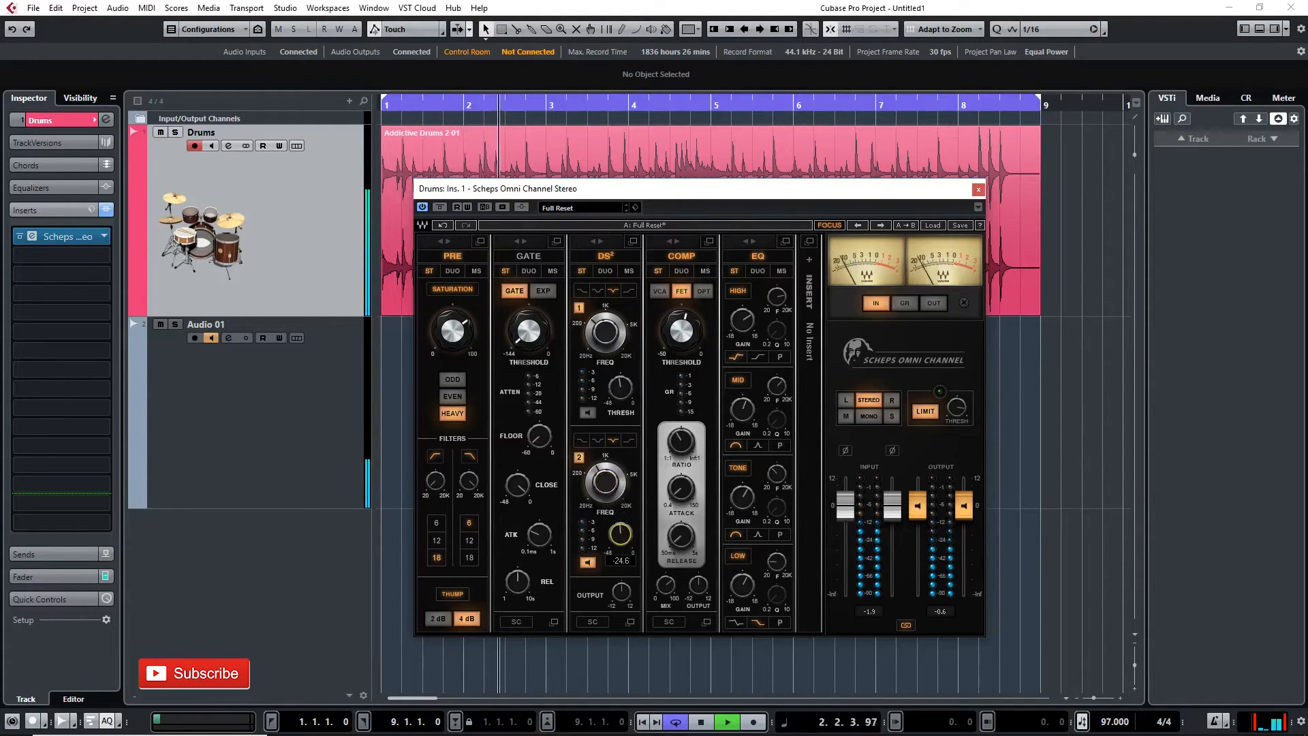
{"action": "left_click", "coordinate": [587, 563]}
{"action": "left_click_drag", "start_coordinate": [606, 484], "coordinate": [606, 463]}
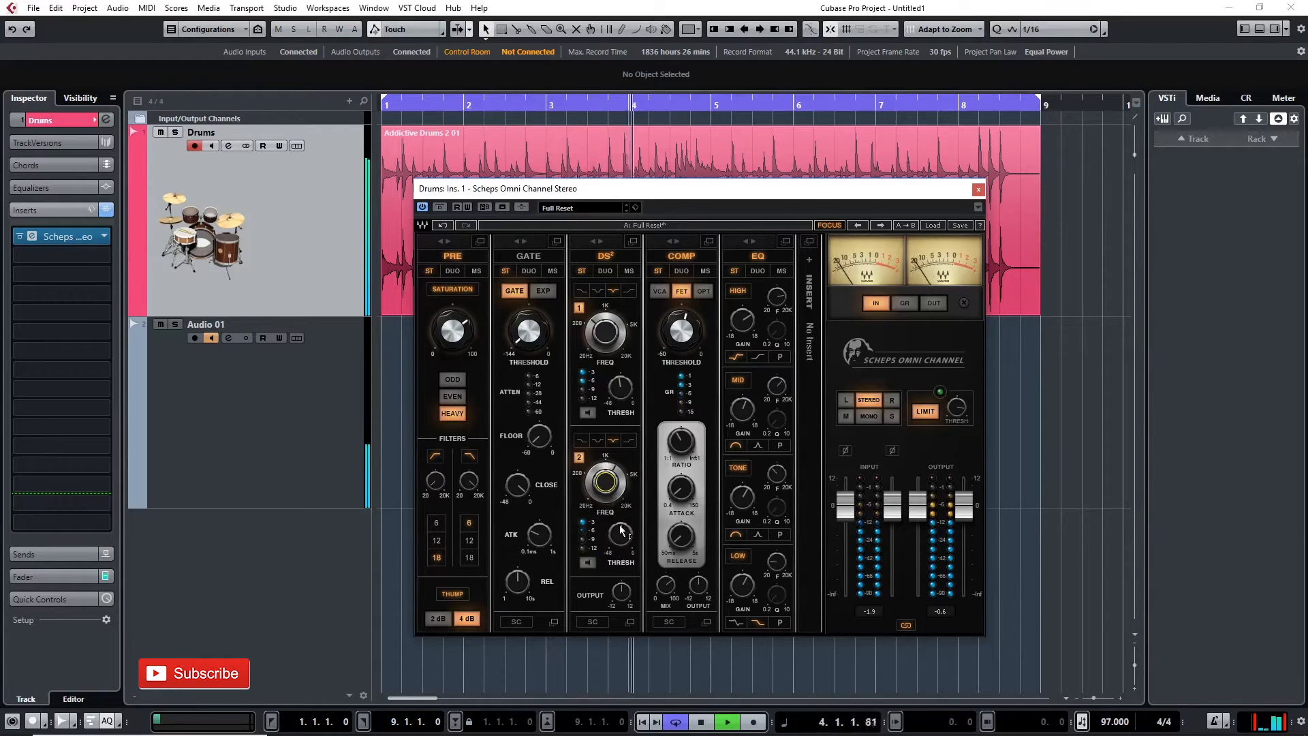
- Change the PRE saturation to EVEN and set its amount to about 73.6
{"action": "left_click", "coordinate": [453, 396]}
{"action": "left_click", "coordinate": [449, 341]}
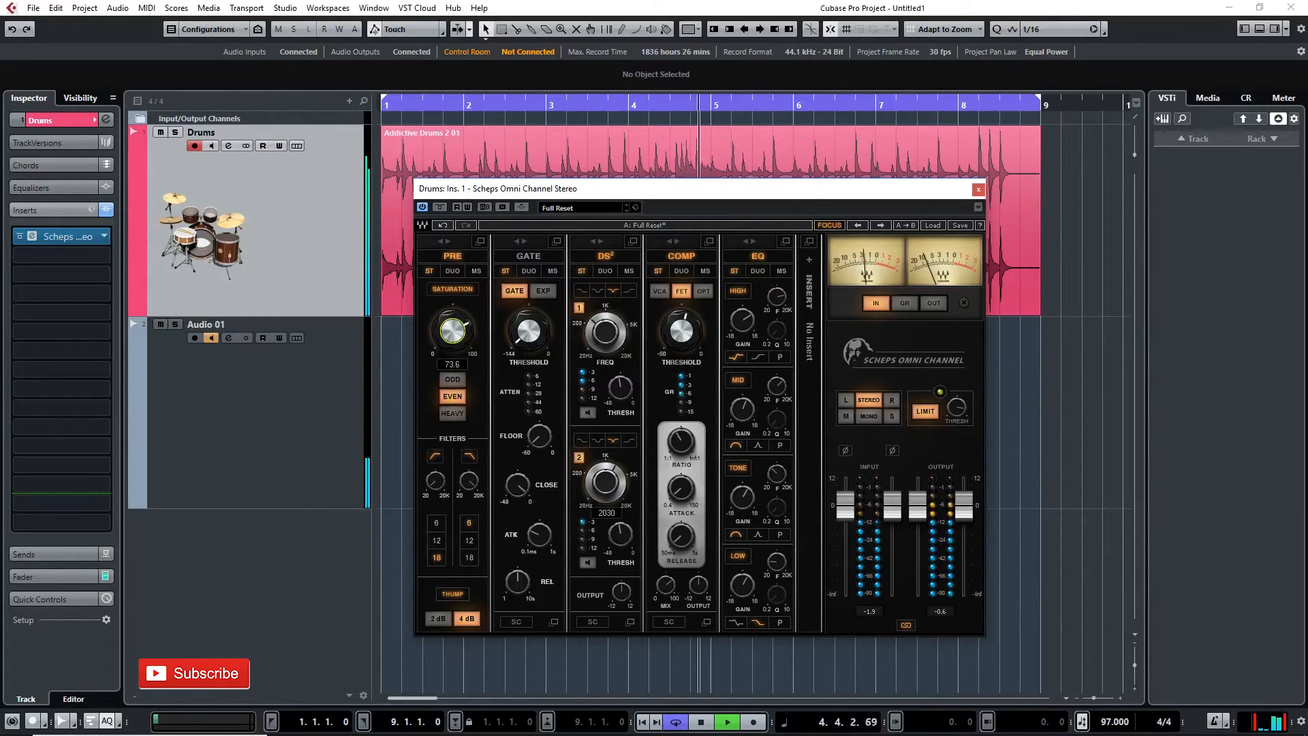
- Raise the DS² band 2 frequency further and check the band briefly in solo
{"action": "left_click_drag", "start_coordinate": [605, 482], "coordinate": [605, 460]}
{"action": "left_click", "coordinate": [586, 562]}
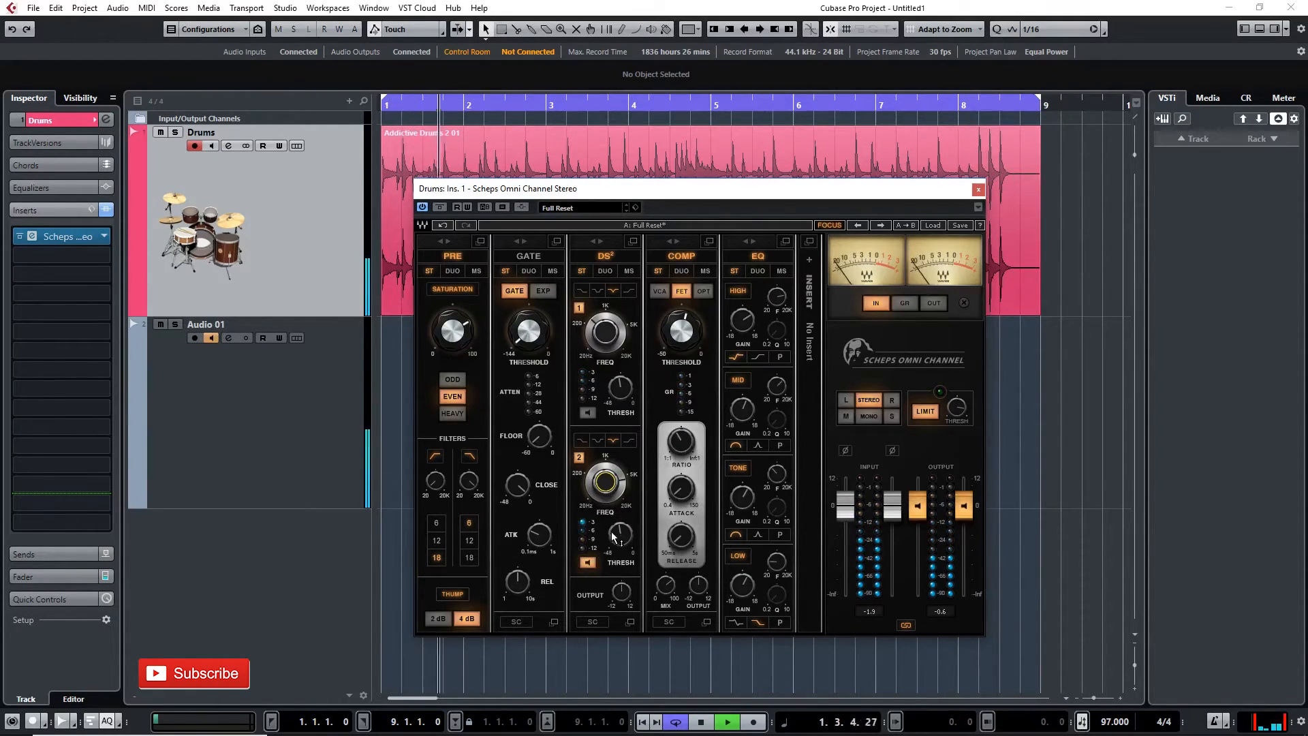
{"action": "left_click", "coordinate": [586, 562]}
- Adjust the limiter threshold, lower the output to about -6.0, and compare the drums with the plug-in bypassed and active
{"action": "left_click", "coordinate": [956, 408]}
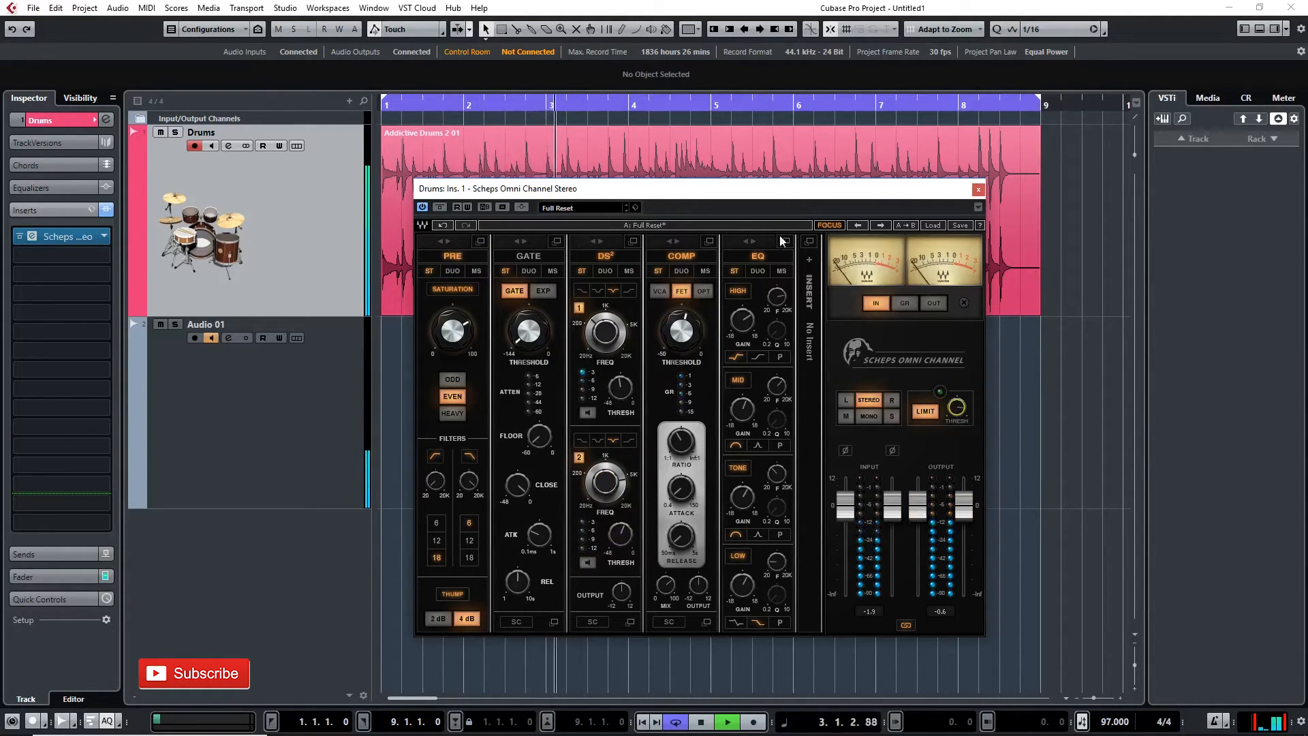
{"action": "left_click", "coordinate": [965, 508]}
{"action": "left_click", "coordinate": [440, 207]}
{"action": "left_click_drag", "start_coordinate": [964, 510], "coordinate": [964, 522]}
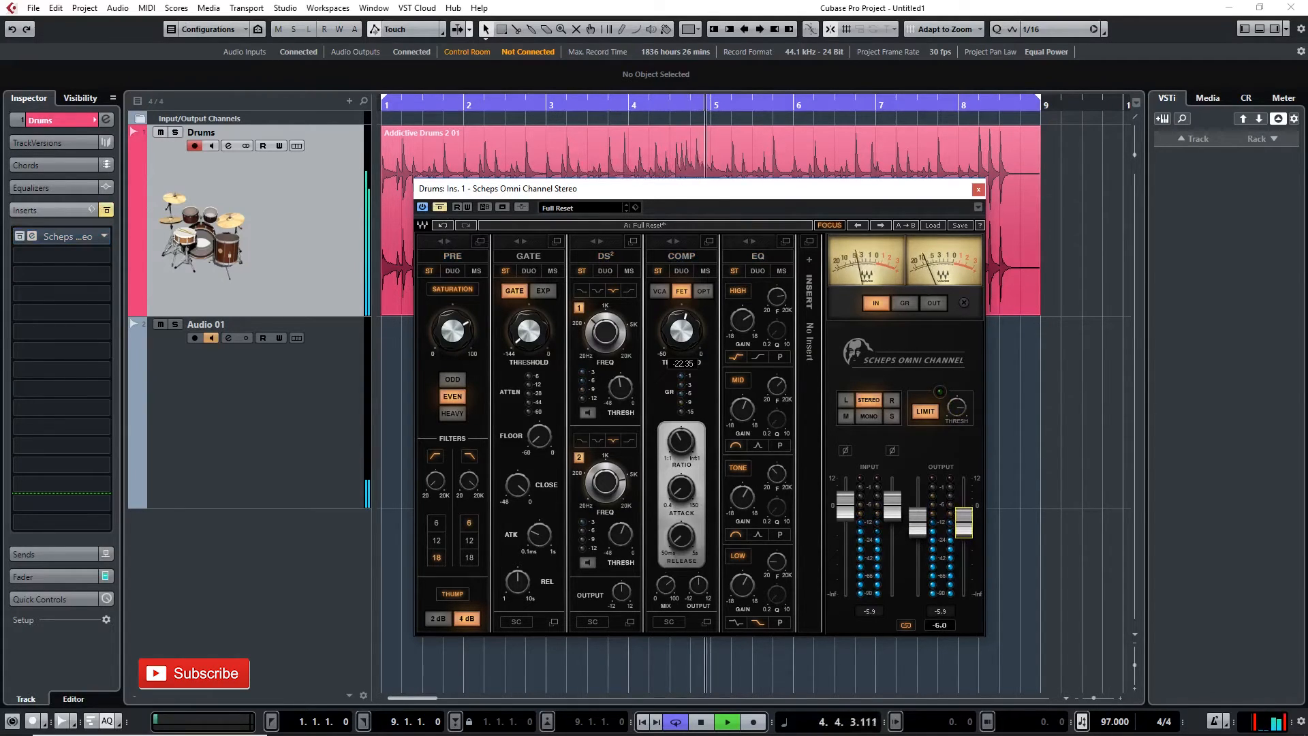
{"action": "left_click", "coordinate": [442, 207]}
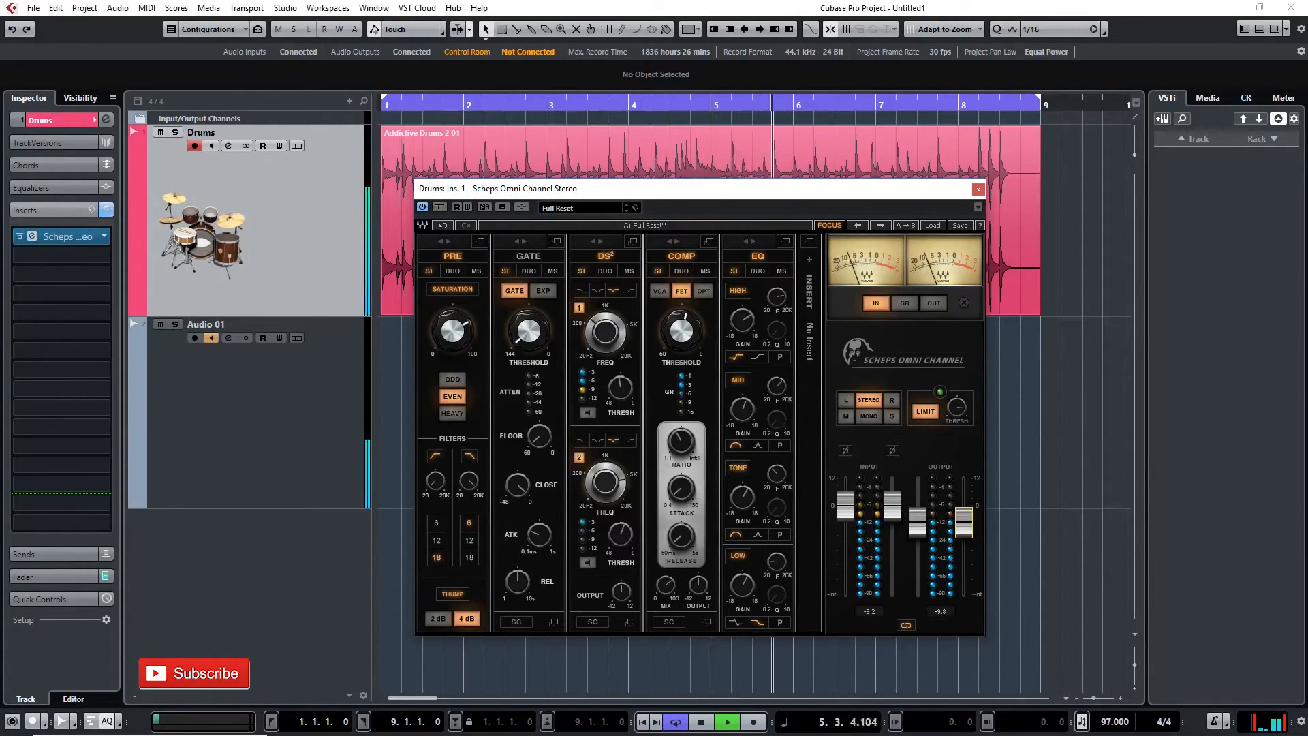
- Reduce the compressor mix and stop playback
{"action": "left_click_drag", "start_coordinate": [665, 586], "coordinate": [665, 607]}
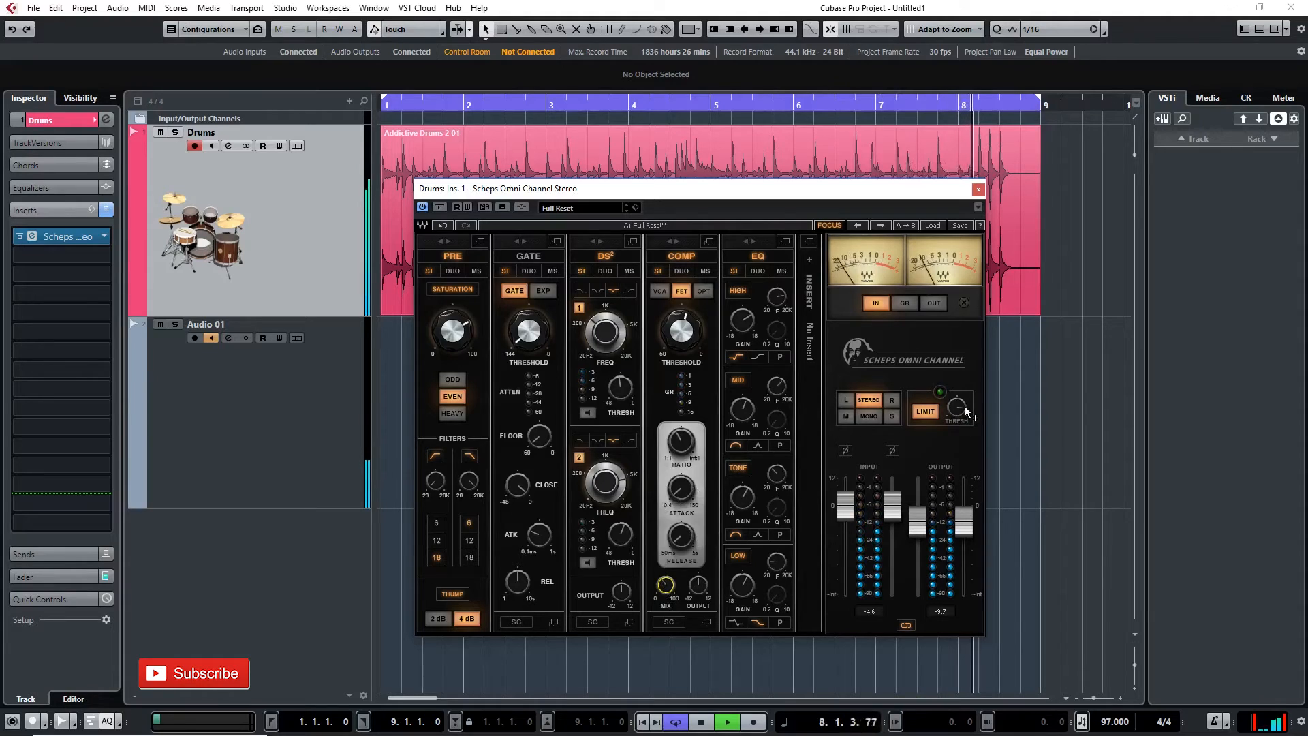
{"action": "key", "text": "space"}
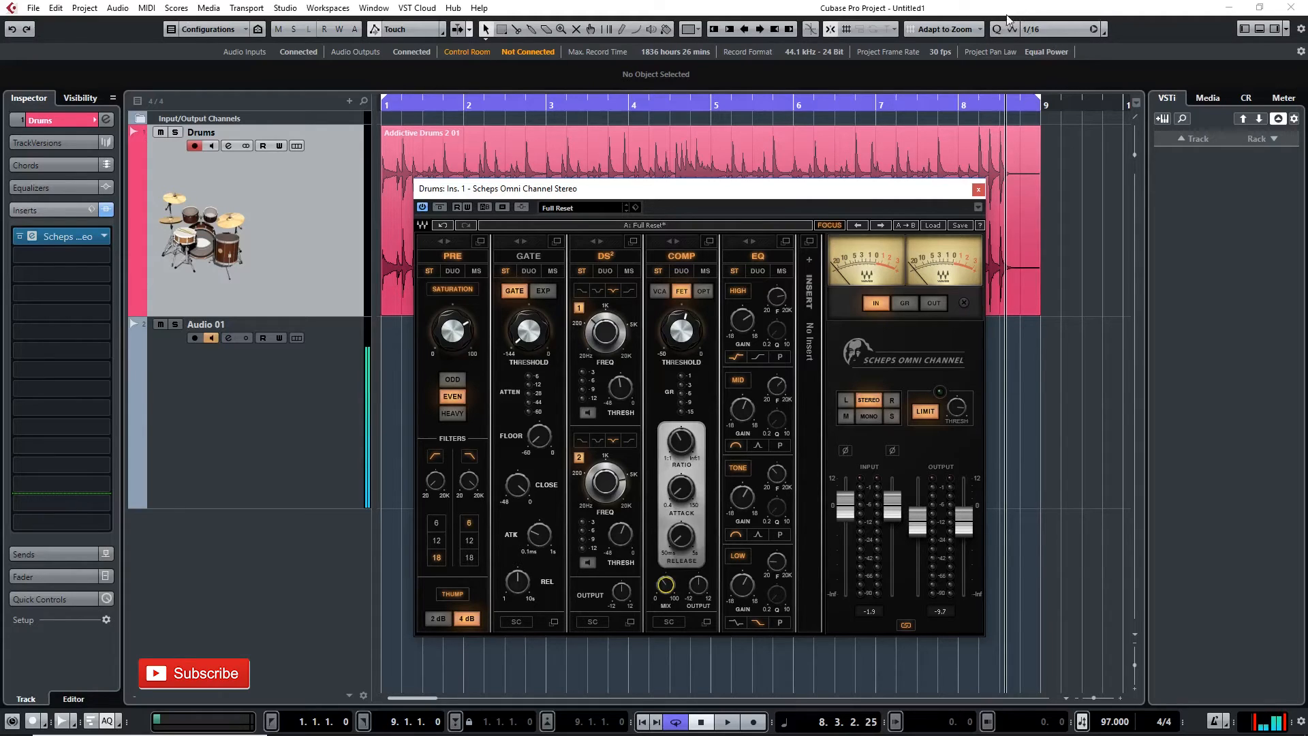
{"action": "left_click_drag", "start_coordinate": [708, 195], "coordinate": [725, 197]}
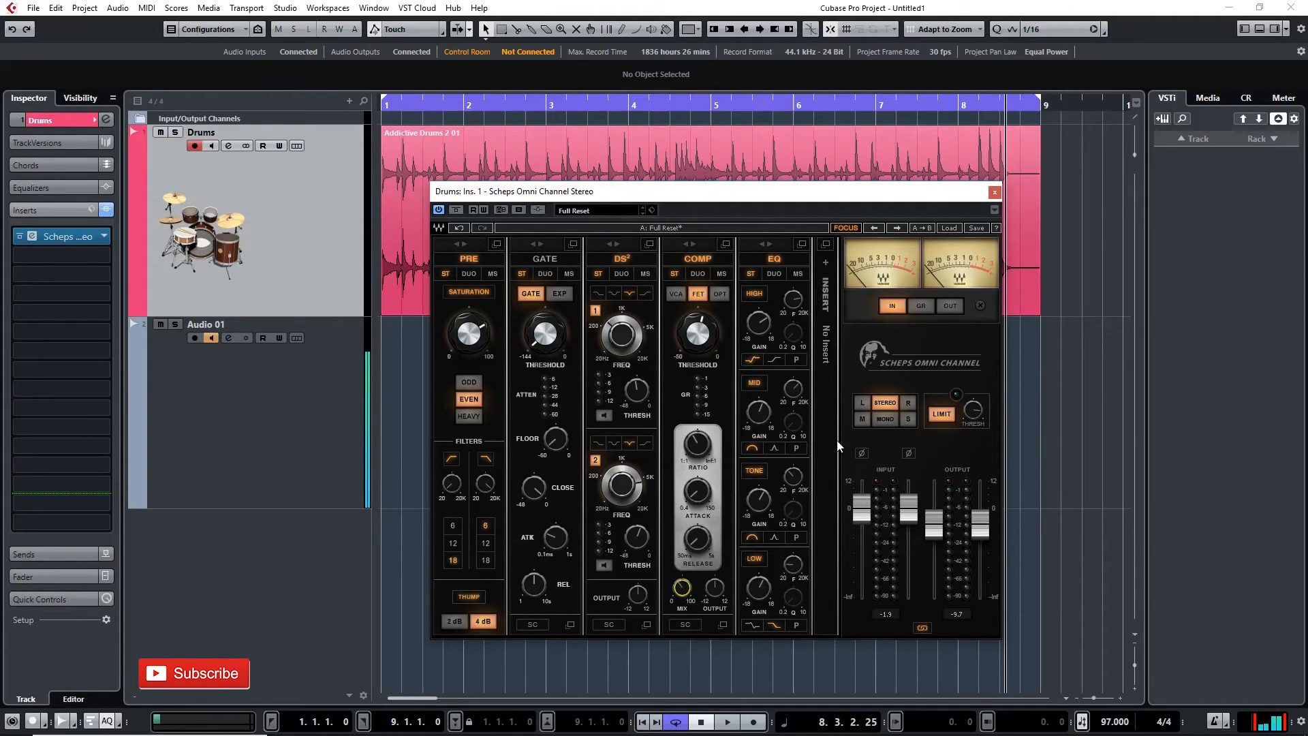
{"action": "mouse_move", "coordinate": [851, 202]}
{"action": "left_mouse_down"}
{"action": "mouse_move", "coordinate": [850, 213]}
{"action": "mouse_move", "coordinate": [852, 196]}
{"action": "left_mouse_up"}
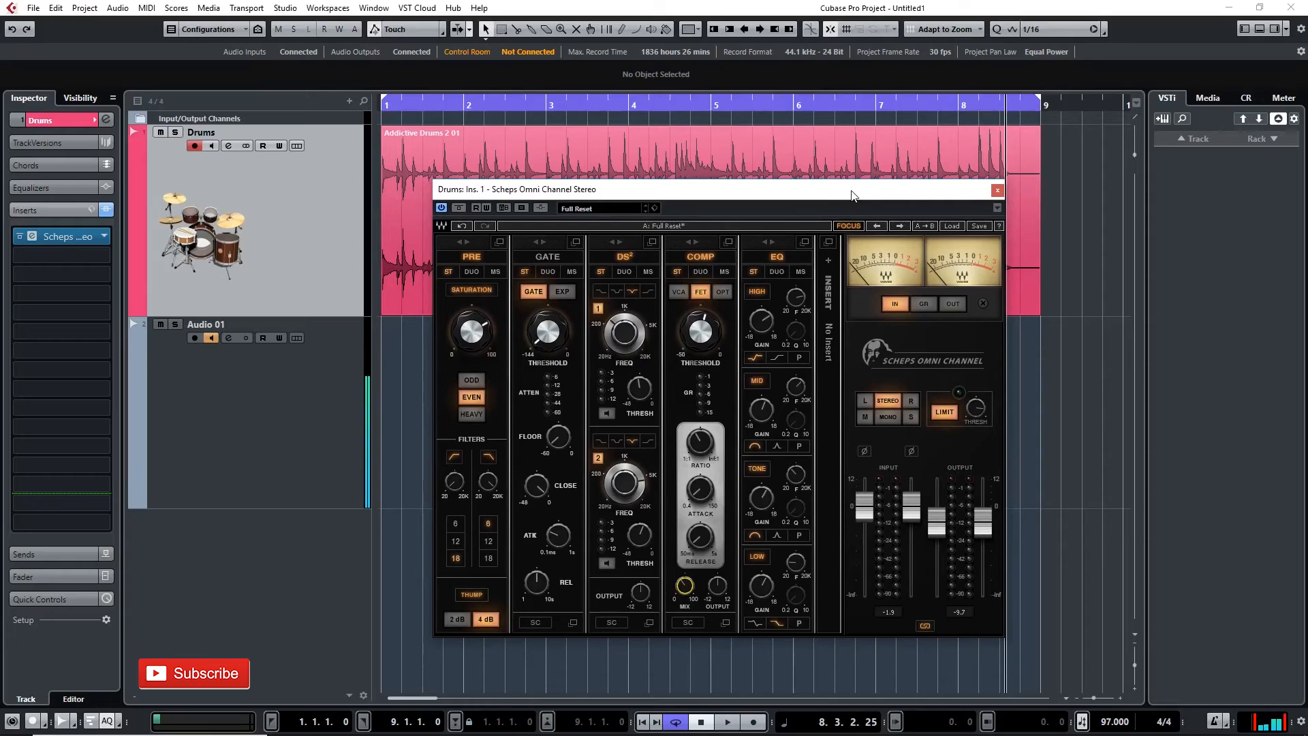